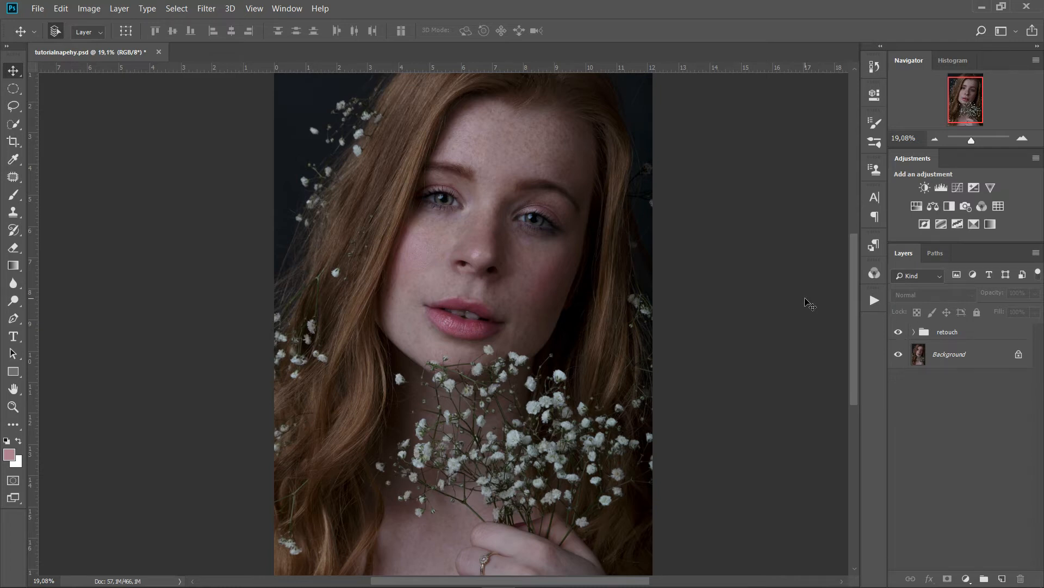
# - Compare the portrait with and without the retouch group
pyautogui.click(899, 332)
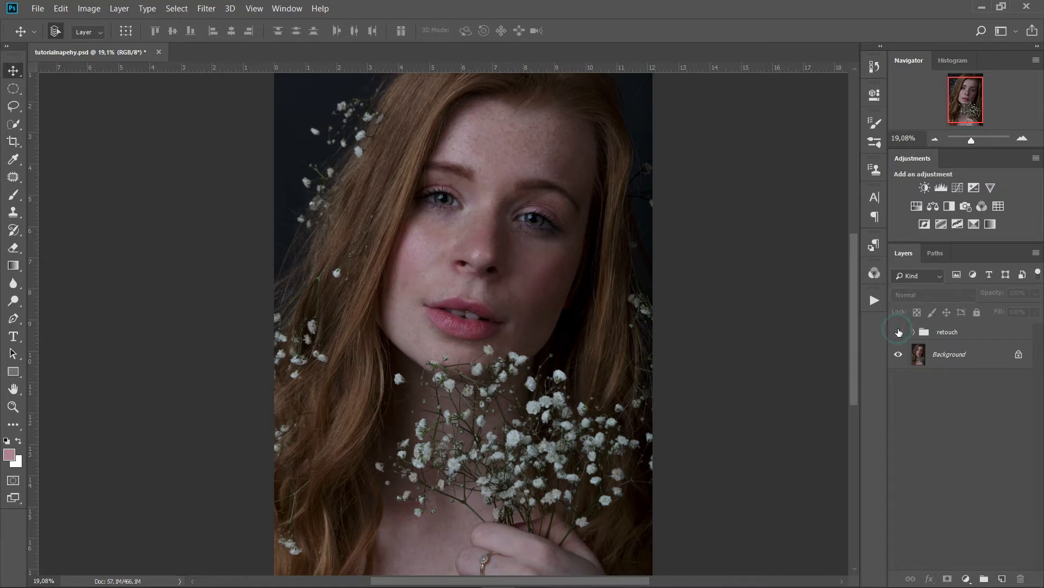
pyautogui.click(899, 332)
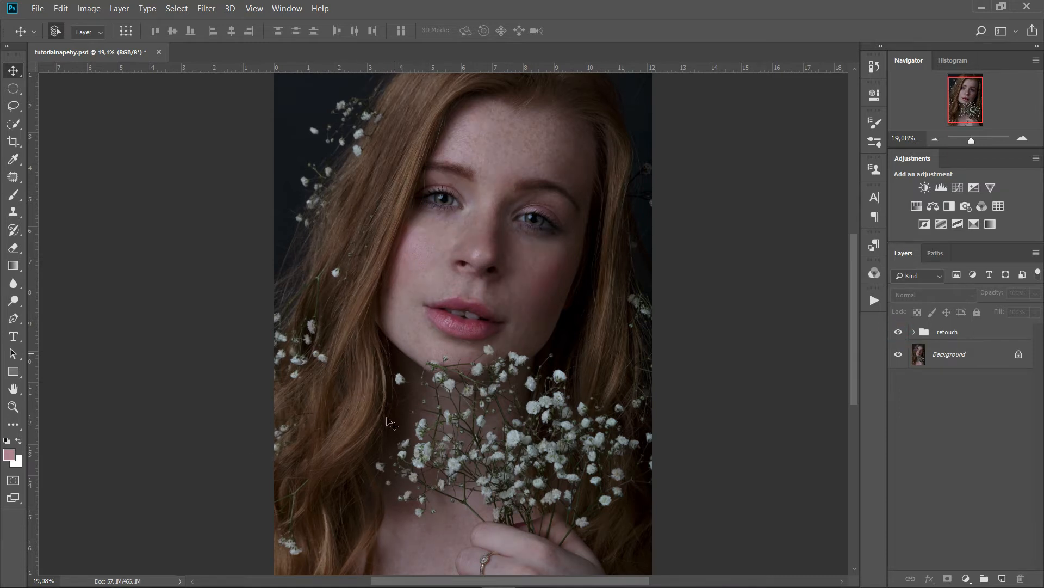
pyautogui.click(899, 332)
pyautogui.click(899, 331)
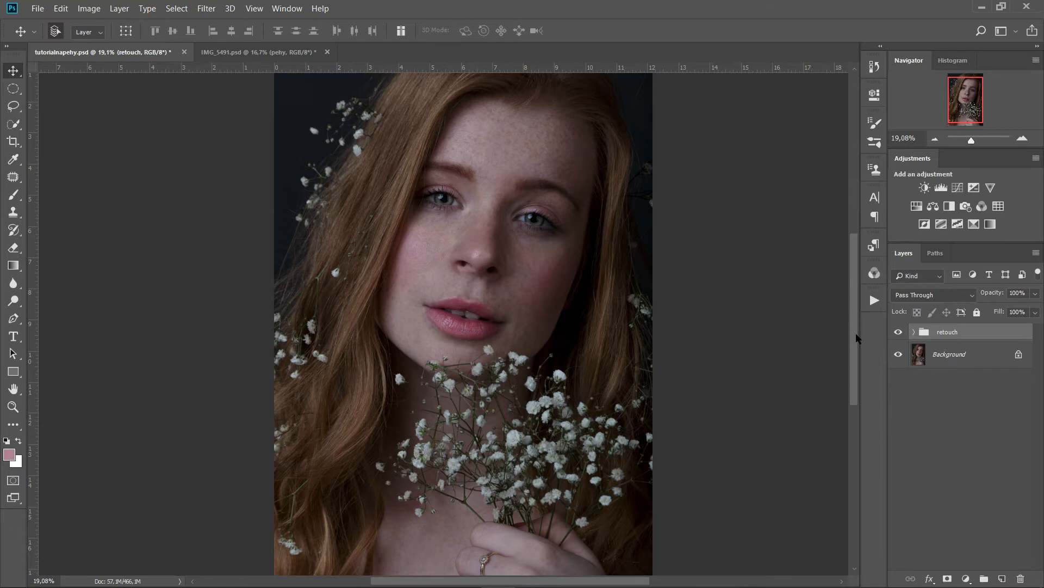
# - Add a Black & White adjustment layer above the retouch group and duplicate it, leaving only the duplicate visible
pyautogui.click(964, 582)
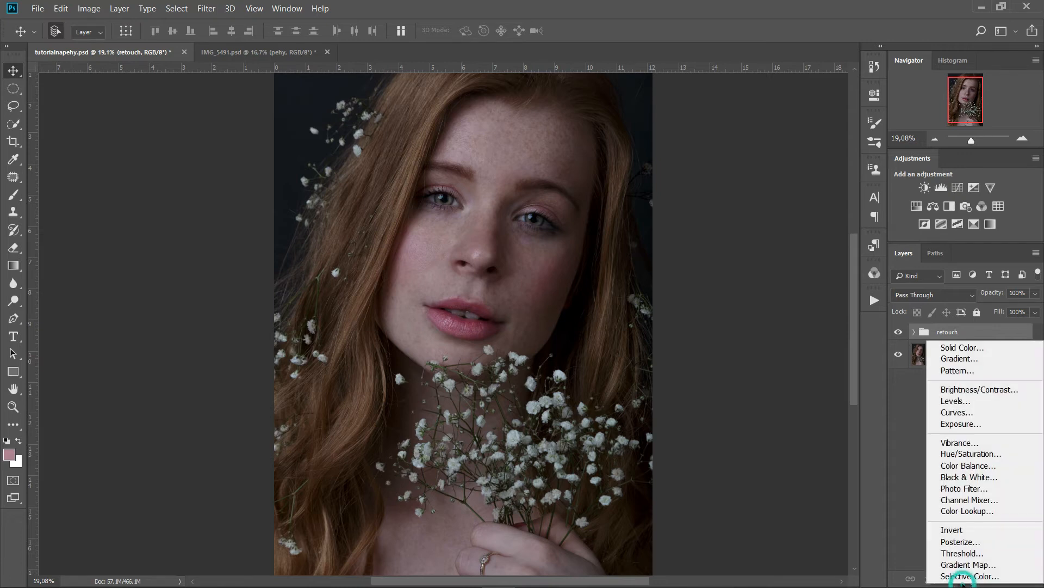
pyautogui.click(987, 477)
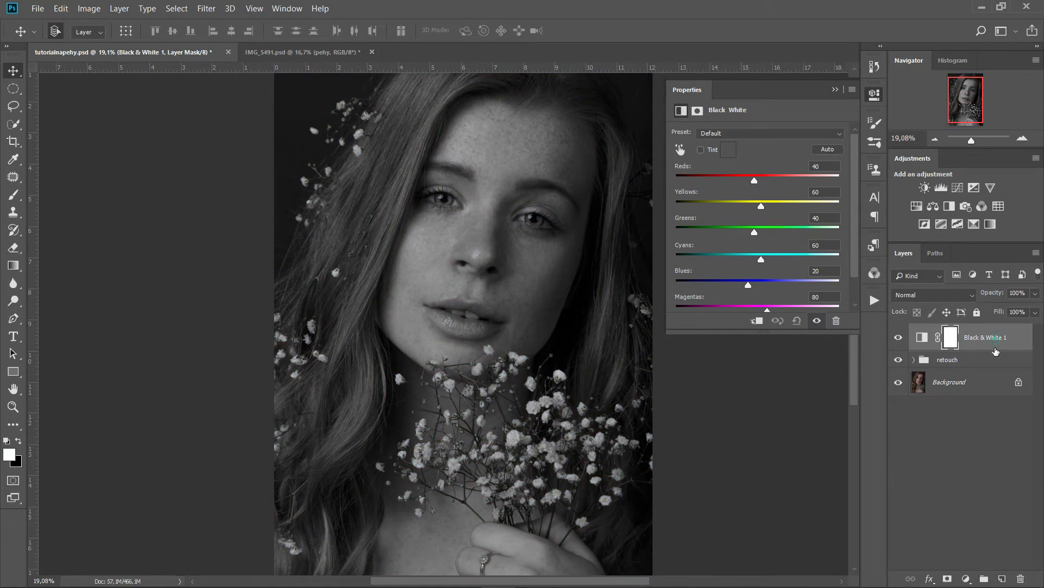
pyautogui.moveTo(1002, 568); pyautogui.dragTo(1002, 567)
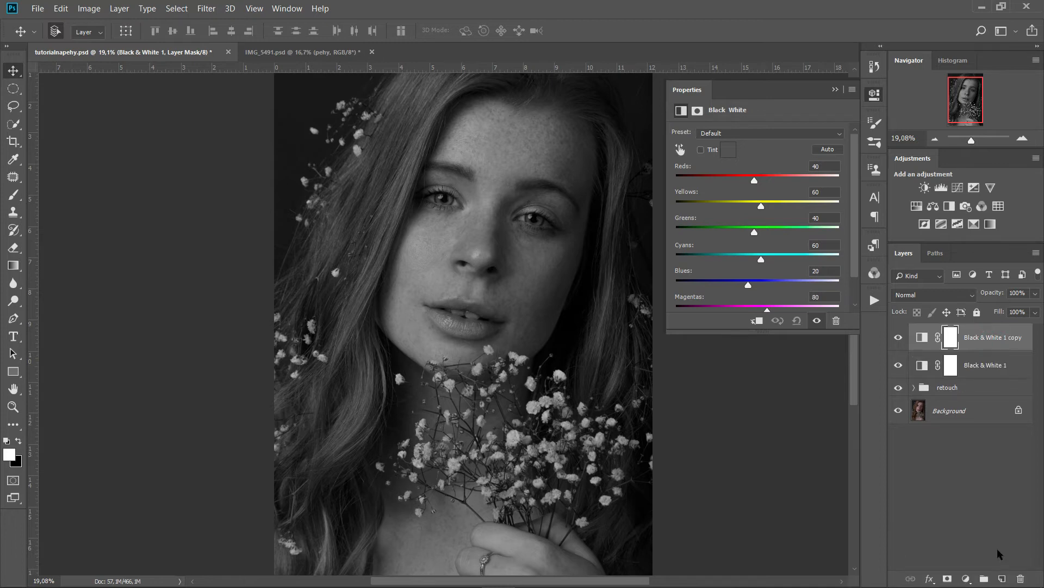
pyautogui.click(899, 365)
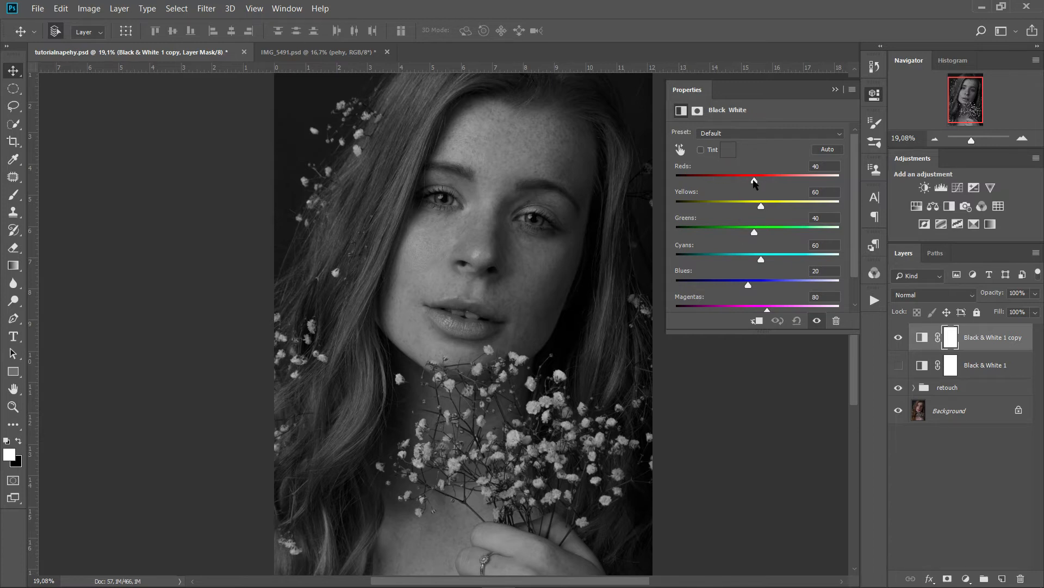
# - Set Reds to -42 and Yellows to 133 in the Black & White copy, comparing against the original adjustment layer
pyautogui.moveTo(755, 181); pyautogui.dragTo(727, 189)
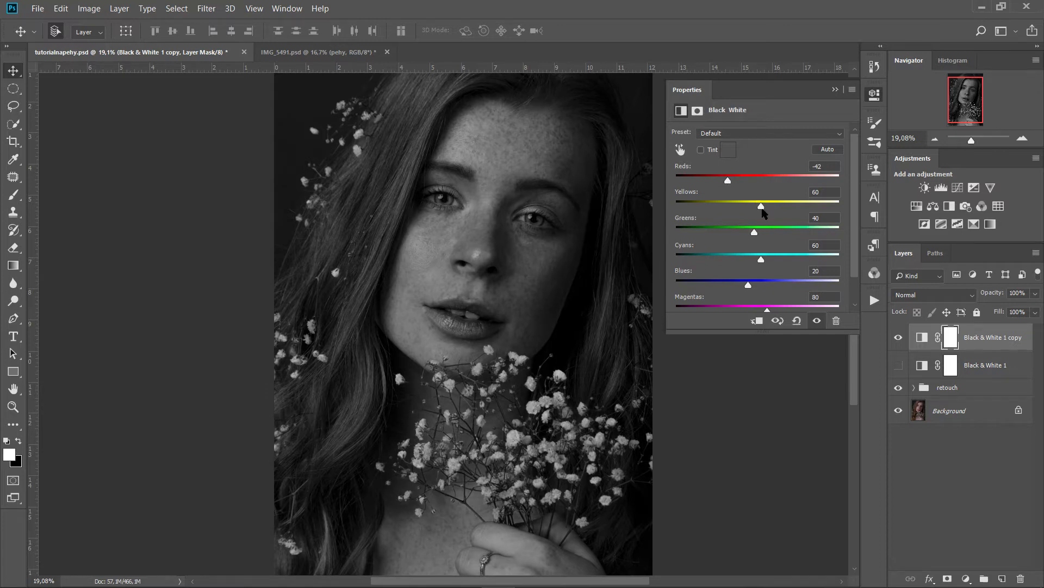
pyautogui.moveTo(761, 207); pyautogui.dragTo(792, 201)
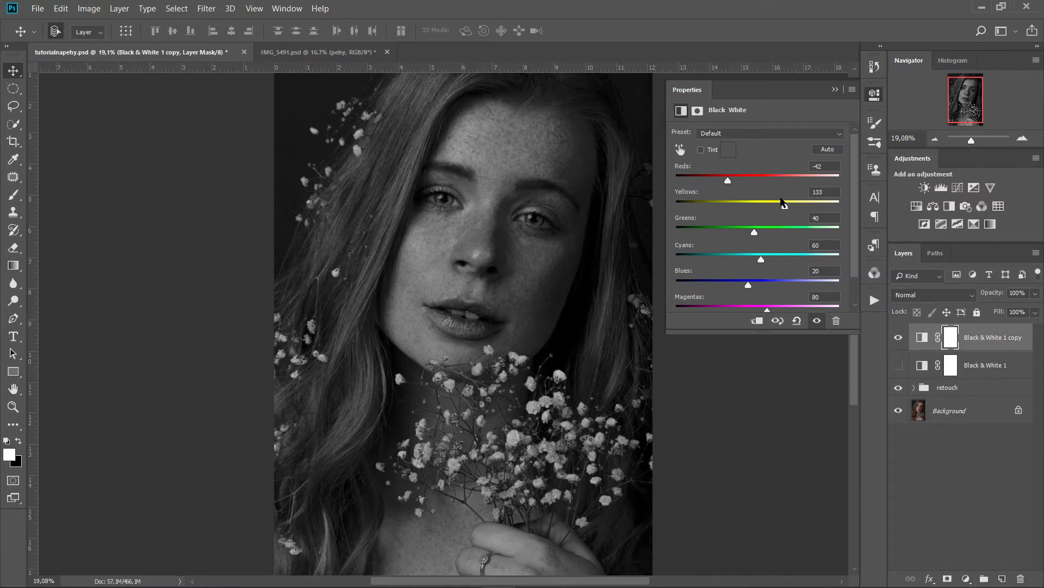
pyautogui.click(897, 366)
pyautogui.click(897, 365)
pyautogui.click(898, 369)
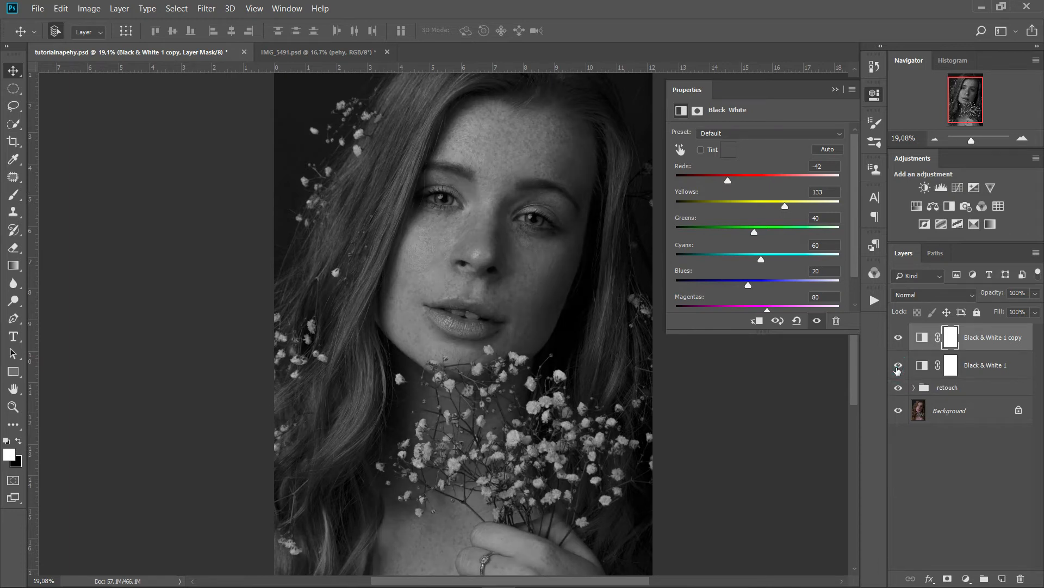
pyautogui.click(898, 369)
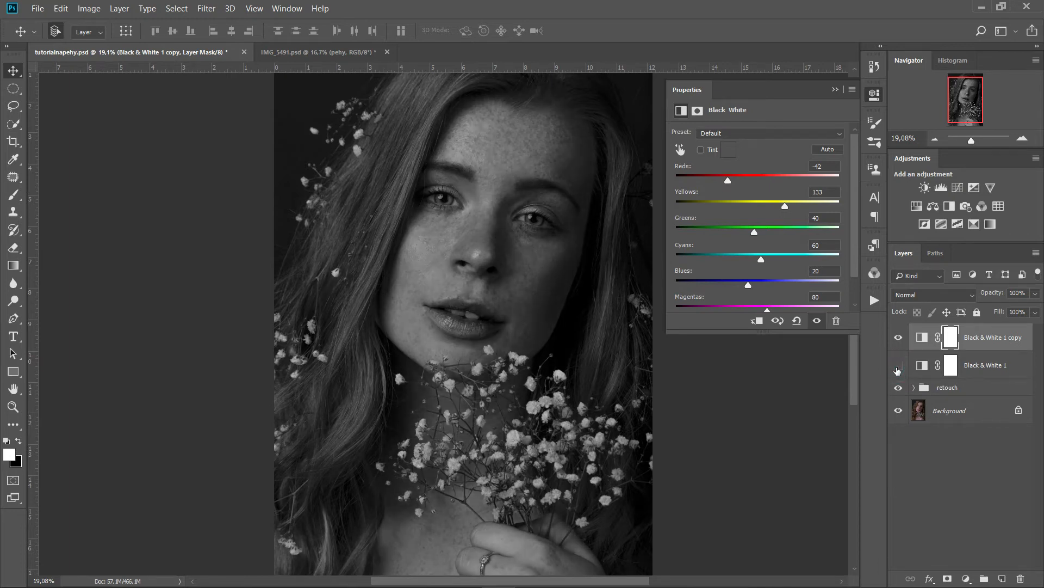
# - Delete the original Black & White 1 layer and set the remaining copy's blend mode to Luminosity
pyautogui.moveTo(918, 369)
pyautogui.mouseDown()
pyautogui.moveTo(949, 419)
pyautogui.moveTo(956, 560)
pyautogui.moveTo(1029, 575)
pyautogui.mouseUp()
pyautogui.click(936, 296)
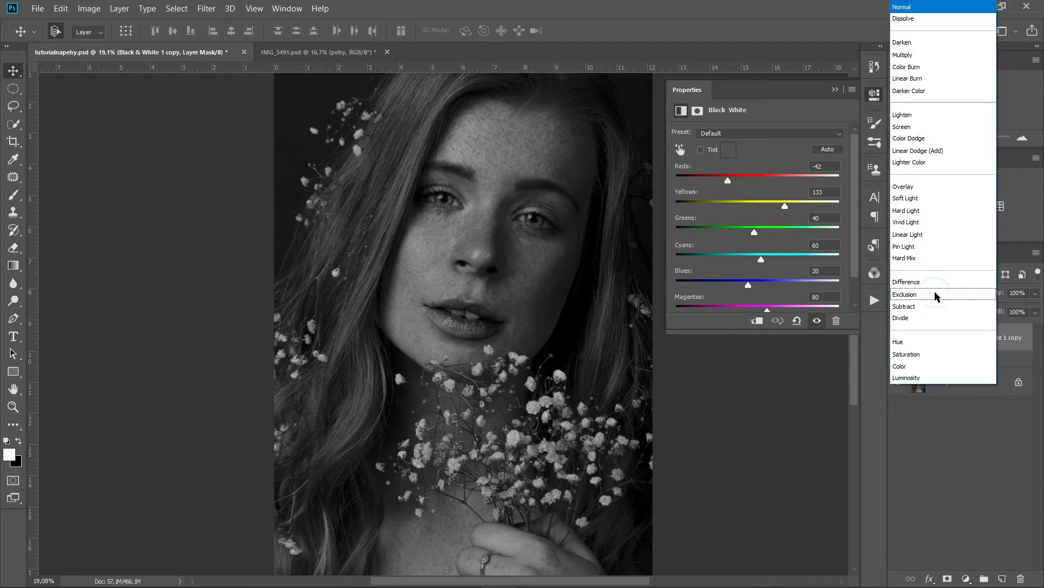
pyautogui.click(935, 379)
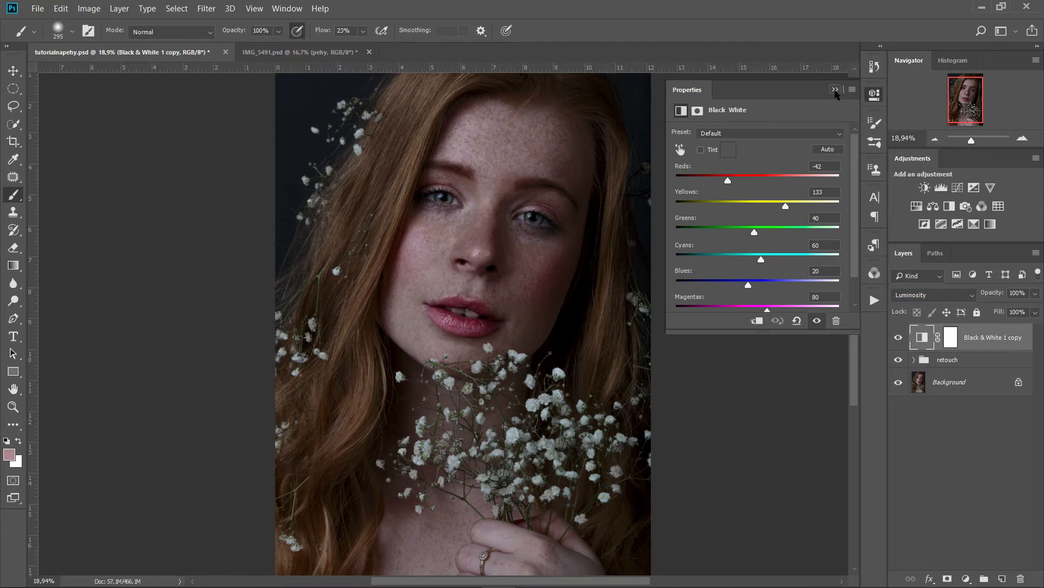
pyautogui.click(835, 89)
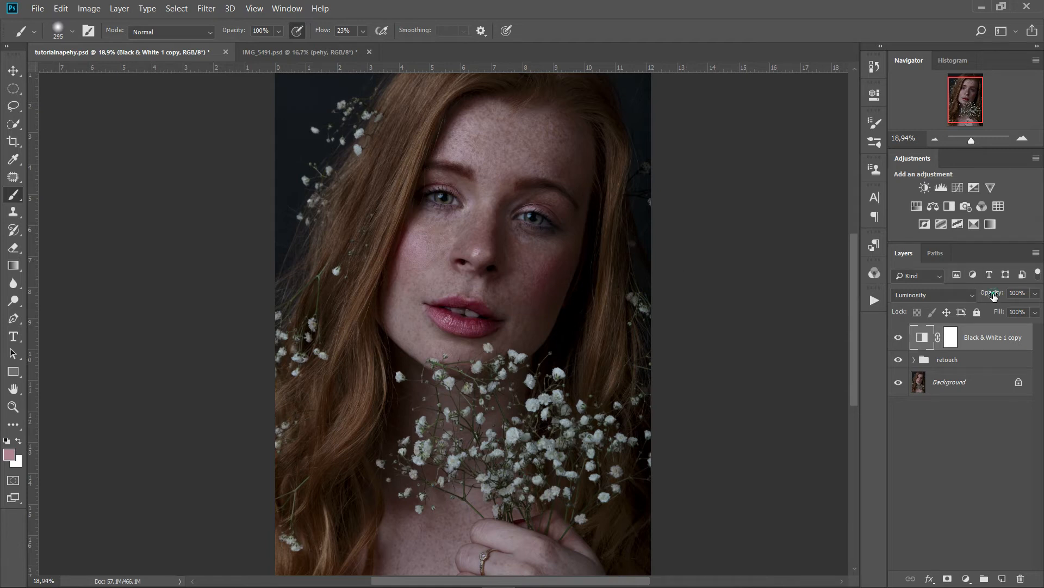
# - Invert the Black & White copy's layer mask to black to hide its effect
pyautogui.moveTo(993, 295); pyautogui.dragTo(1039, 297)
pyautogui.click(949, 340)
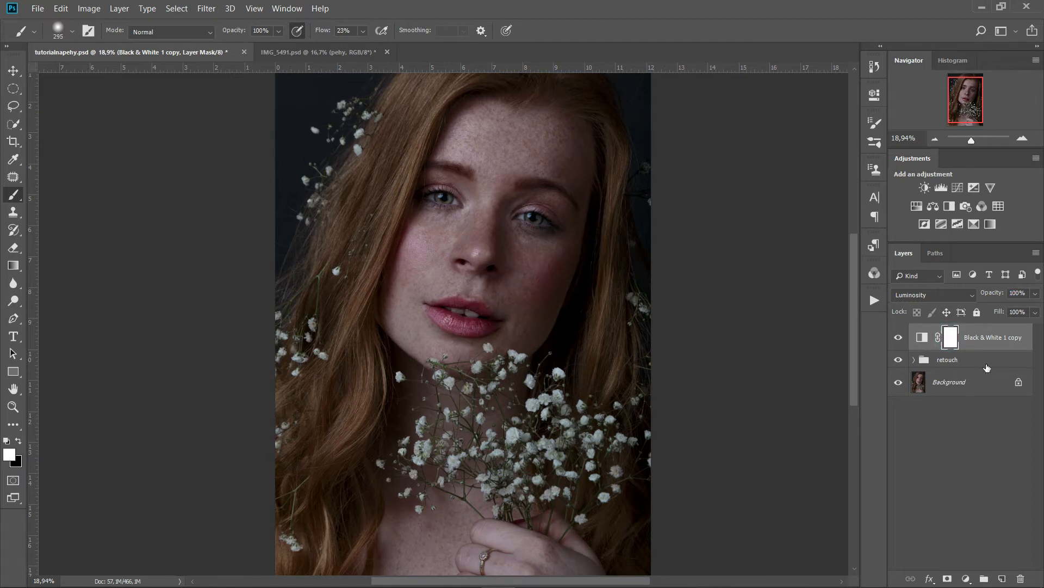
pyautogui.hotkey('ctrl', 'i')
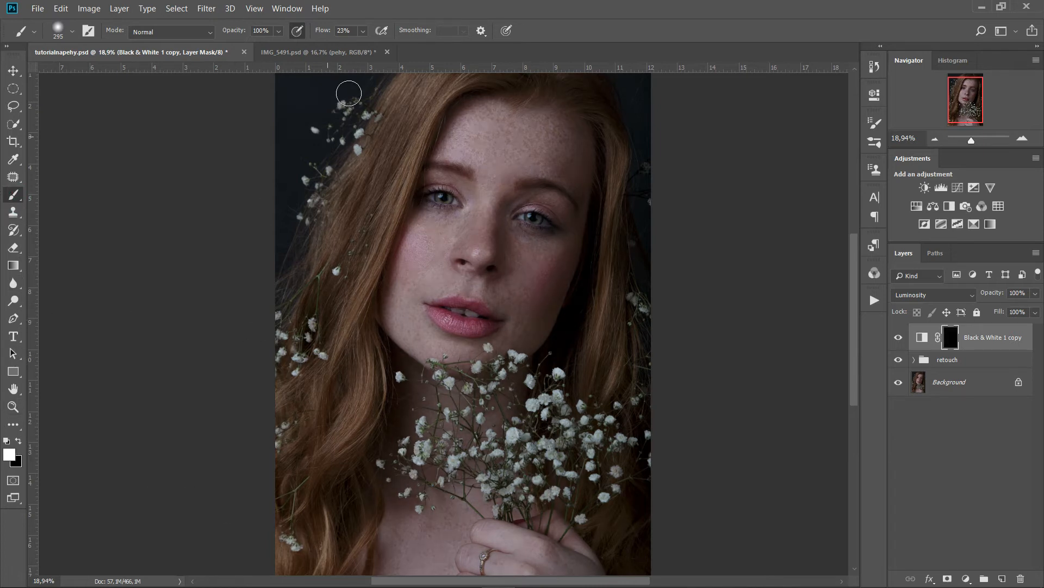
# - Paint white on the Black & White copy's mask over the forehead with a soft brush at 23% flow
pyautogui.moveTo(509, 174)
pyautogui.mouseDown()
pyautogui.moveTo(490, 246)
pyautogui.moveTo(496, 184)
pyautogui.moveTo(514, 165)
pyautogui.moveTo(611, 182)
pyautogui.moveTo(662, 205)
pyautogui.moveTo(664, 219)
pyautogui.mouseUp()
pyautogui.scroll(8, 497, 203)
pyautogui.moveTo(476, 149)
pyautogui.mouseDown()
pyautogui.moveTo(361, 147)
pyautogui.moveTo(463, 248)
pyautogui.moveTo(502, 90)
pyautogui.mouseUp()
pyautogui.moveTo(439, 270)
pyautogui.mouseDown()
pyautogui.moveTo(361, 256)
pyautogui.moveTo(376, 256)
pyautogui.moveTo(299, 303)
pyautogui.moveTo(296, 412)
pyautogui.mouseUp()
pyautogui.moveTo(376, 303); pyautogui.dragTo(310, 286)
pyautogui.moveTo(508, 312)
pyautogui.mouseDown()
pyautogui.moveTo(551, 328)
pyautogui.moveTo(615, 304)
pyautogui.moveTo(569, 418)
pyautogui.moveTo(586, 438)
pyautogui.moveTo(520, 360)
pyautogui.mouseUp()
pyautogui.moveTo(436, 218)
pyautogui.mouseDown()
pyautogui.moveTo(392, 211)
pyautogui.moveTo(363, 225)
pyautogui.moveTo(396, 201)
pyautogui.moveTo(370, 206)
pyautogui.mouseUp()
pyautogui.moveTo(415, 135)
pyautogui.mouseDown()
pyautogui.moveTo(414, 224)
pyautogui.moveTo(309, 196)
pyautogui.mouseUp()
pyautogui.moveTo(564, 250); pyautogui.dragTo(629, 268)
pyautogui.moveTo(421, 249)
pyautogui.mouseDown()
pyautogui.moveTo(442, 228)
pyautogui.moveTo(404, 315)
pyautogui.mouseUp()
pyautogui.moveTo(434, 195); pyautogui.dragTo(445, 191)
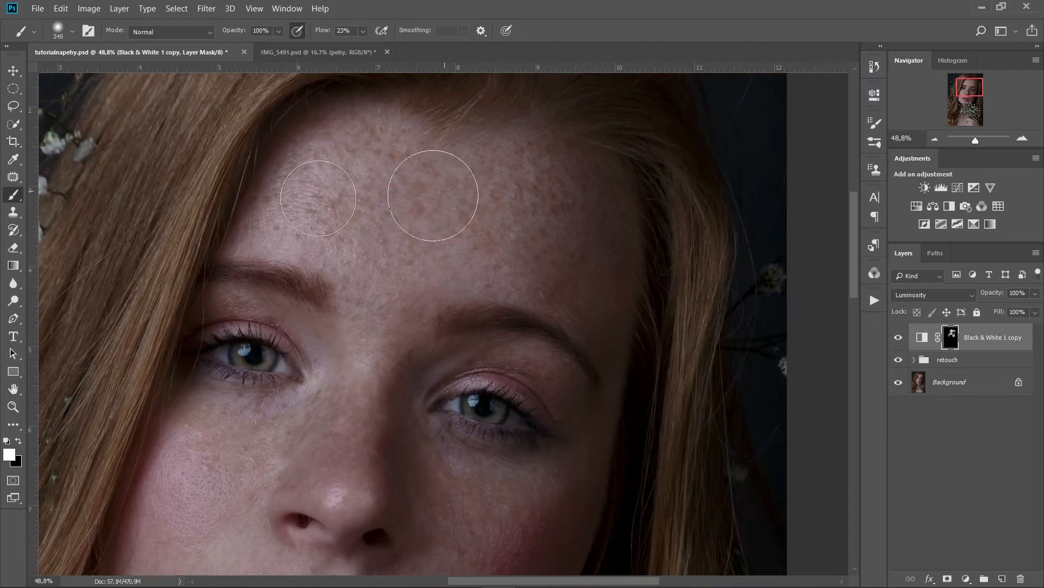
# - Paint white on the mask over the nose, cheeks and skin around the mouth to bring out the freckles there
pyautogui.moveTo(593, 287); pyautogui.dragTo(559, 296)
pyautogui.moveTo(292, 280)
pyautogui.mouseDown()
pyautogui.moveTo(482, 118)
pyautogui.moveTo(520, 60)
pyautogui.mouseUp()
pyautogui.moveTo(475, 228); pyautogui.dragTo(441, 291)
pyautogui.moveTo(429, 328); pyautogui.dragTo(390, 350)
pyautogui.moveTo(366, 405); pyautogui.dragTo(346, 413)
pyautogui.moveTo(373, 456); pyautogui.dragTo(398, 474)
pyautogui.moveTo(371, 383)
pyautogui.mouseDown()
pyautogui.moveTo(332, 271)
pyautogui.moveTo(291, 255)
pyautogui.mouseUp()
pyautogui.moveTo(576, 391); pyautogui.dragTo(597, 385)
pyautogui.moveTo(613, 392); pyautogui.dragTo(665, 349)
pyautogui.moveTo(606, 229)
pyautogui.mouseDown()
pyautogui.moveTo(624, 260)
pyautogui.moveTo(649, 194)
pyautogui.mouseUp()
pyautogui.moveTo(492, 220)
pyautogui.mouseDown()
pyautogui.moveTo(410, 237)
pyautogui.moveTo(445, 221)
pyautogui.moveTo(499, 241)
pyautogui.mouseUp()
pyautogui.moveTo(578, 254)
pyautogui.mouseDown()
pyautogui.moveTo(613, 265)
pyautogui.moveTo(619, 292)
pyautogui.moveTo(626, 273)
pyautogui.moveTo(588, 250)
pyautogui.moveTo(589, 281)
pyautogui.moveTo(602, 286)
pyautogui.moveTo(602, 221)
pyautogui.mouseUp()
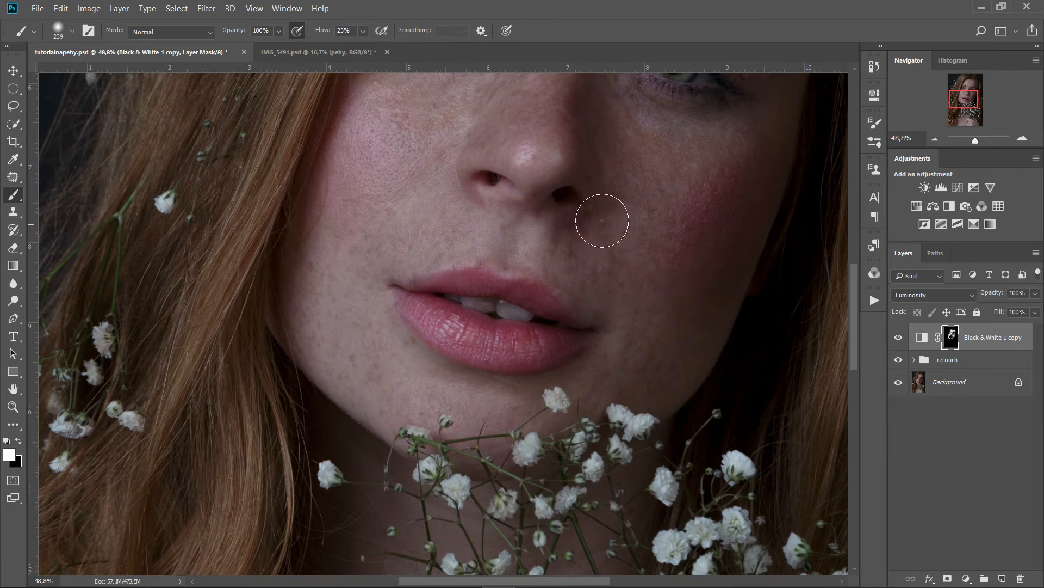
pyautogui.moveTo(428, 193); pyautogui.dragTo(406, 228)
# - Paint white on the mask over the hand holding the flowers, with the brush size at 360
pyautogui.scroll(-4, 373, 391)
pyautogui.scroll(-4, 478, 294)
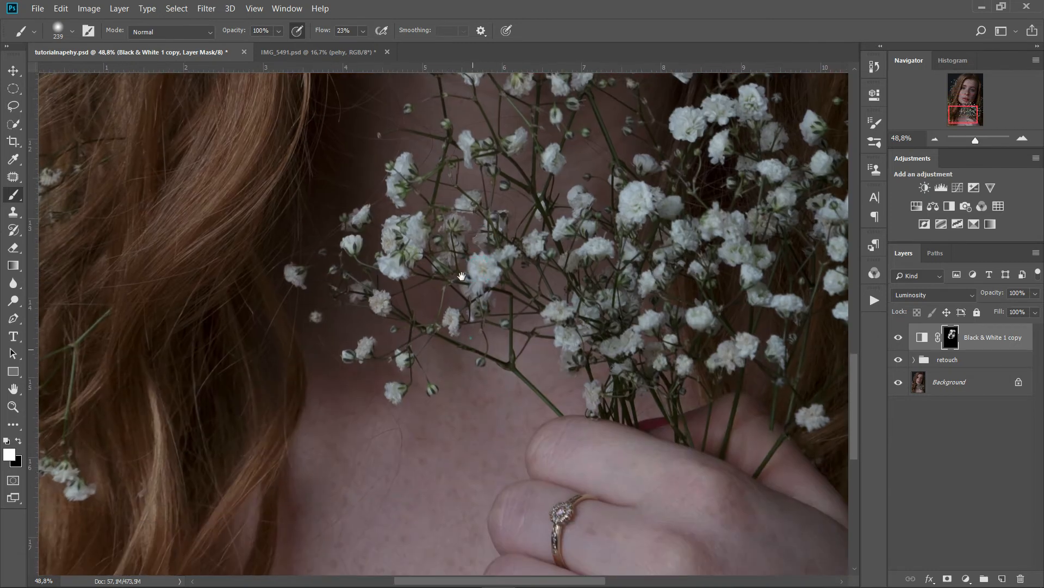
pyautogui.scroll(-3, 478, 294)
pyautogui.moveTo(572, 325)
pyautogui.mouseDown()
pyautogui.moveTo(590, 347)
pyautogui.moveTo(589, 329)
pyautogui.moveTo(657, 348)
pyautogui.mouseUp()
pyautogui.moveTo(724, 381)
pyautogui.mouseDown()
pyautogui.moveTo(709, 399)
pyautogui.moveTo(781, 377)
pyautogui.moveTo(810, 390)
pyautogui.mouseUp()
pyautogui.moveTo(758, 345)
pyautogui.mouseDown()
pyautogui.moveTo(716, 321)
pyautogui.moveTo(700, 282)
pyautogui.moveTo(605, 260)
pyautogui.mouseUp()
pyautogui.moveTo(614, 347)
pyautogui.mouseDown()
pyautogui.moveTo(580, 349)
pyautogui.moveTo(673, 396)
pyautogui.mouseUp()
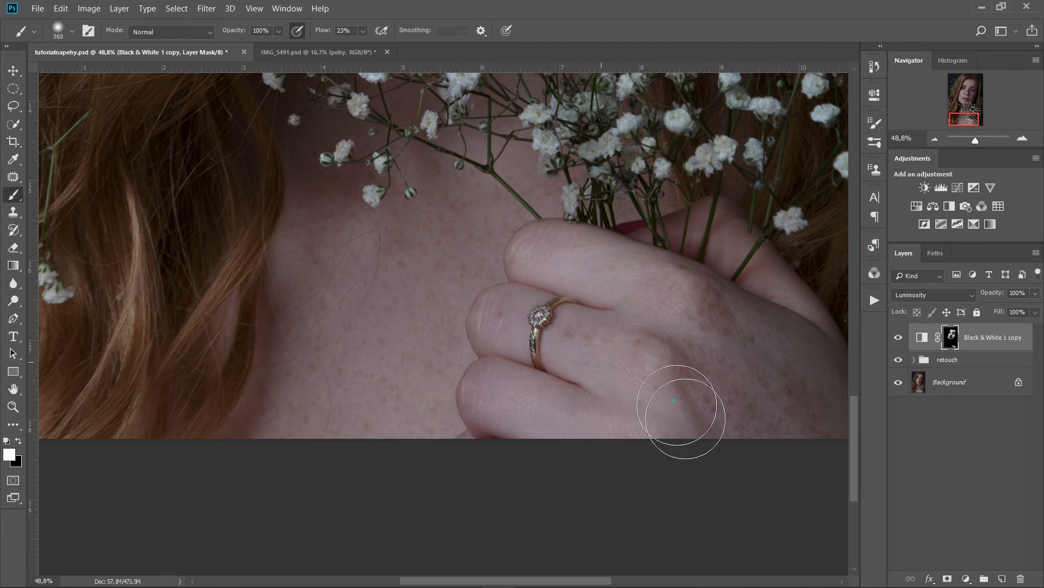
# - Paint white on the mask over the chest and neck, enlarging the brush to size 540
pyautogui.moveTo(339, 233)
pyautogui.mouseDown()
pyautogui.moveTo(329, 361)
pyautogui.moveTo(419, 348)
pyautogui.moveTo(431, 398)
pyautogui.mouseUp()
pyautogui.press(']')
pyautogui.press(']')
pyautogui.press(']')
pyautogui.press(']')
pyautogui.moveTo(434, 197)
pyautogui.mouseDown()
pyautogui.moveTo(344, 189)
pyautogui.moveTo(347, 215)
pyautogui.moveTo(432, 212)
pyautogui.moveTo(402, 305)
pyautogui.moveTo(338, 302)
pyautogui.moveTo(420, 345)
pyautogui.mouseUp()
pyautogui.press('space')
pyautogui.moveTo(477, 147); pyautogui.dragTo(397, 286)
pyautogui.moveTo(483, 295)
pyautogui.mouseDown()
pyautogui.moveTo(294, 285)
pyautogui.moveTo(242, 245)
pyautogui.moveTo(247, 368)
pyautogui.moveTo(227, 537)
pyautogui.moveTo(317, 506)
pyautogui.mouseUp()
pyautogui.press('space')
pyautogui.moveTo(249, 198); pyautogui.dragTo(262, 331)
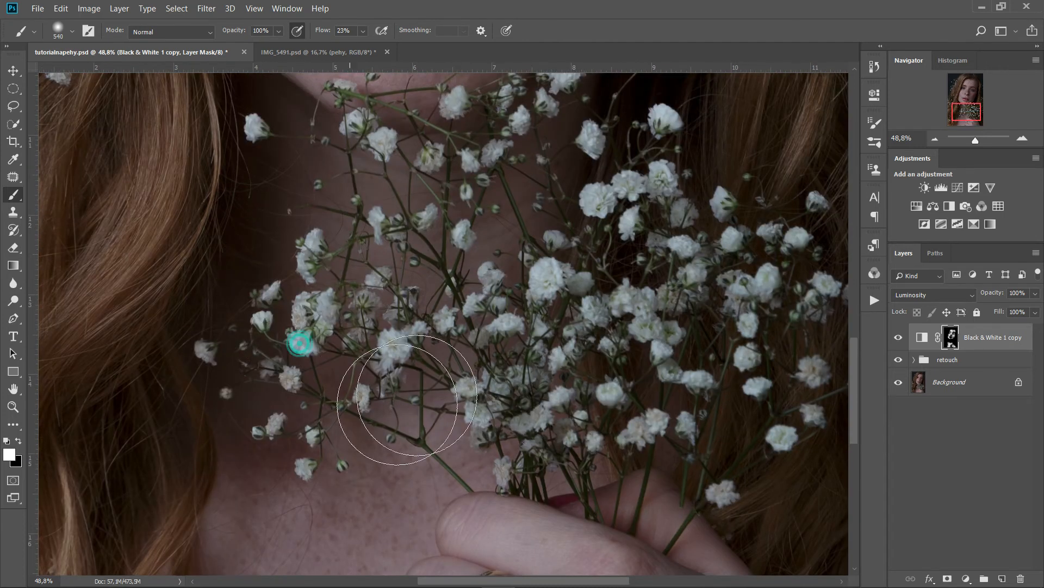
pyautogui.press('space')
pyautogui.moveTo(390, 446); pyautogui.dragTo(432, 305)
pyautogui.moveTo(409, 264); pyautogui.dragTo(554, 271)
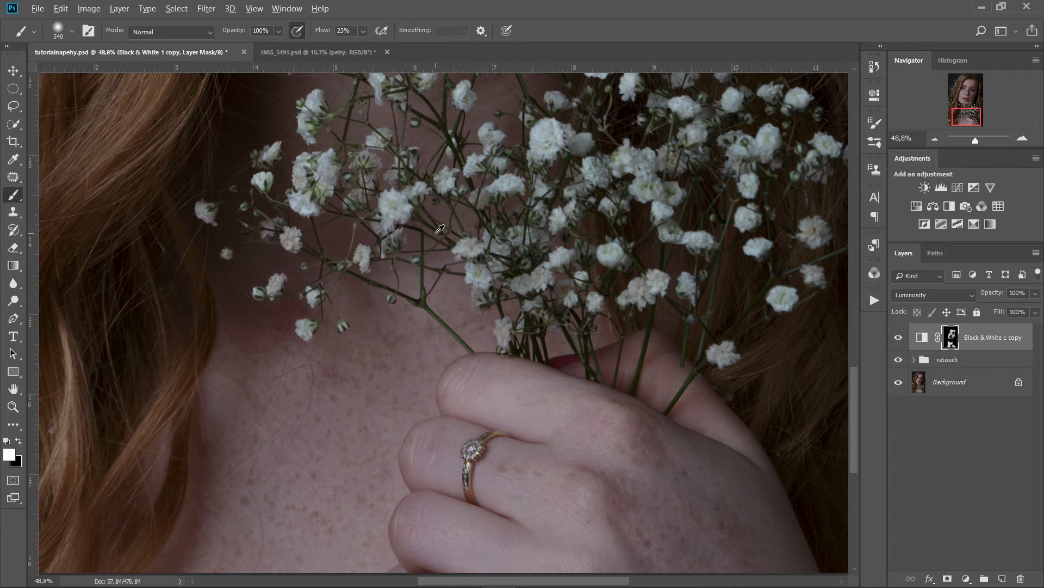
# - Compare the whole portrait with and without the masked Black & White copy and examine the freckles up close
pyautogui.scroll(-3, 482, 221)
pyautogui.scroll(3, 482, 221)
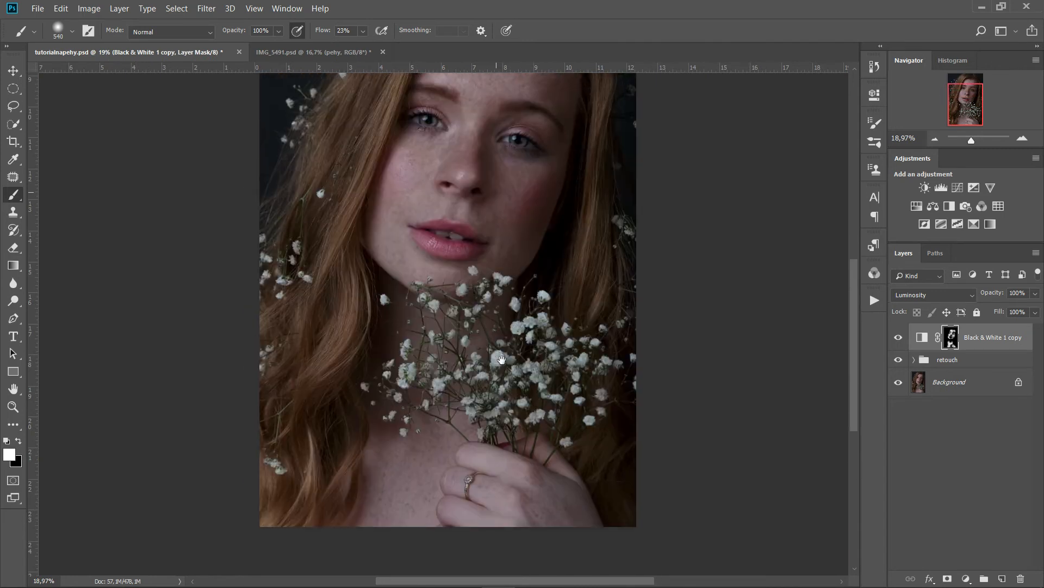
pyautogui.scroll(-1, 509, 234)
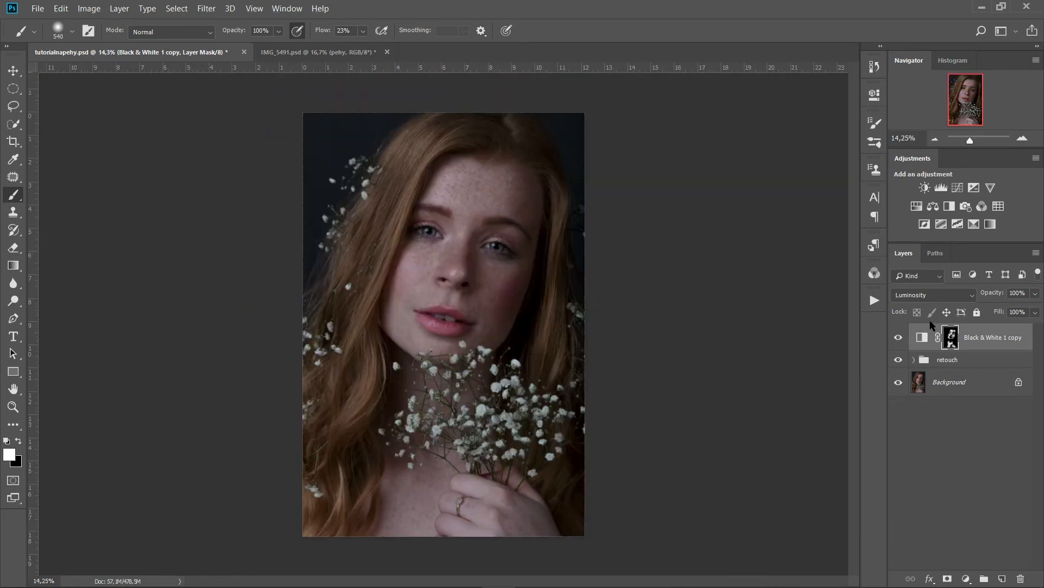
pyautogui.click(898, 338)
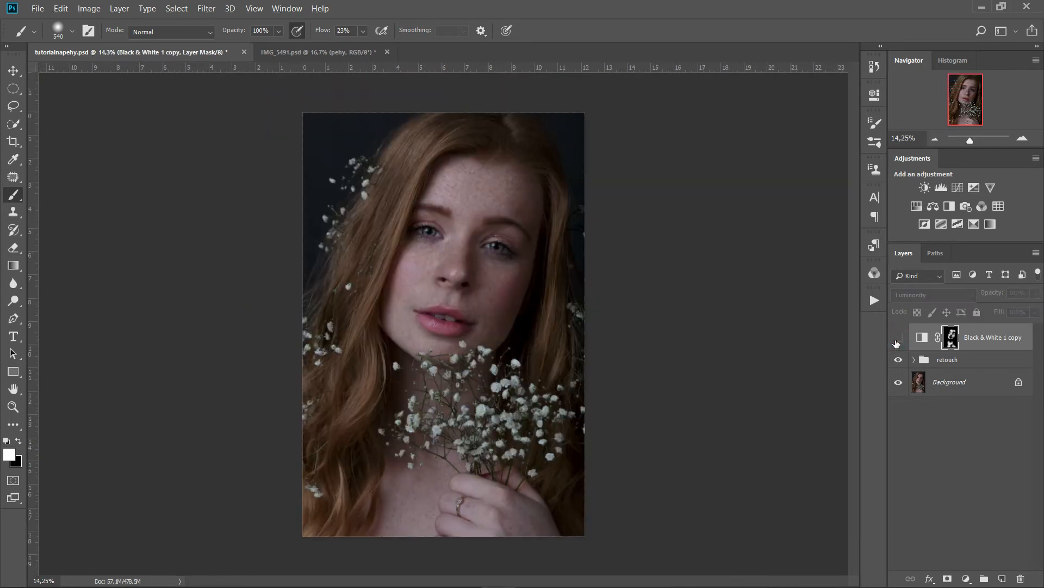
pyautogui.click(898, 339)
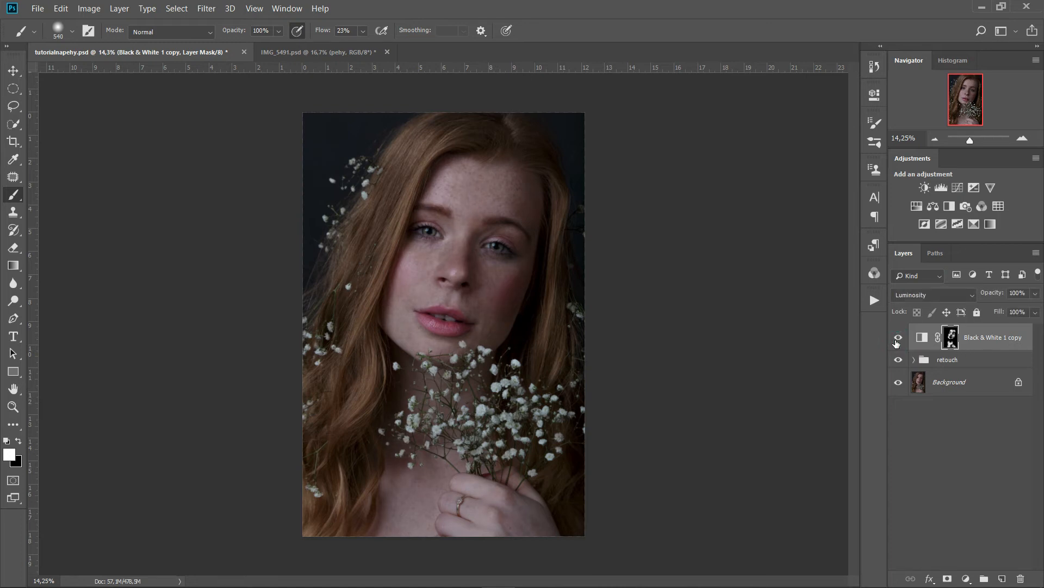
pyautogui.scroll(3, 541, 223)
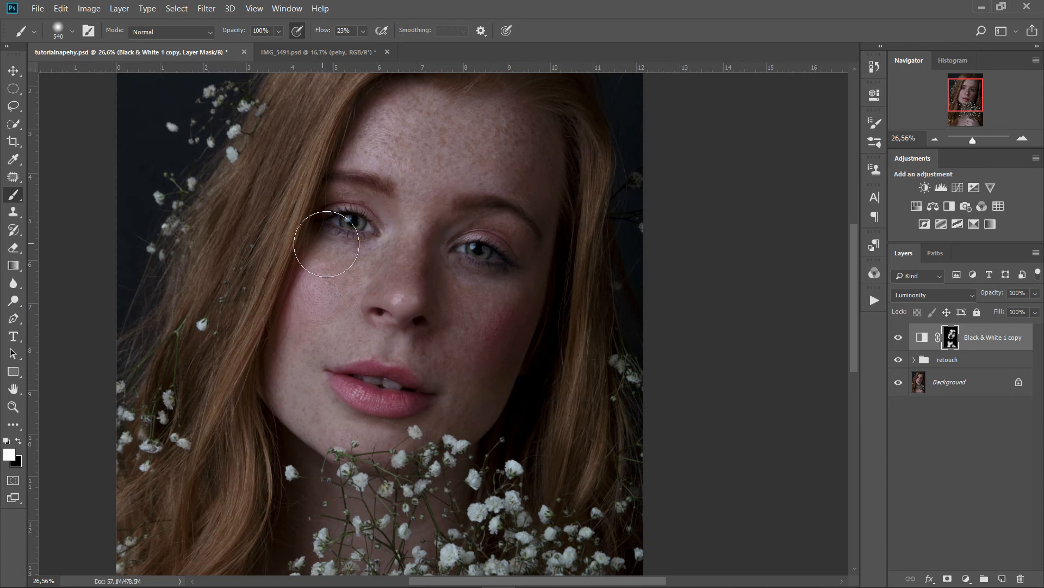
pyautogui.moveTo(438, 298); pyautogui.dragTo(514, 221)
pyautogui.scroll(-5, 544, 214)
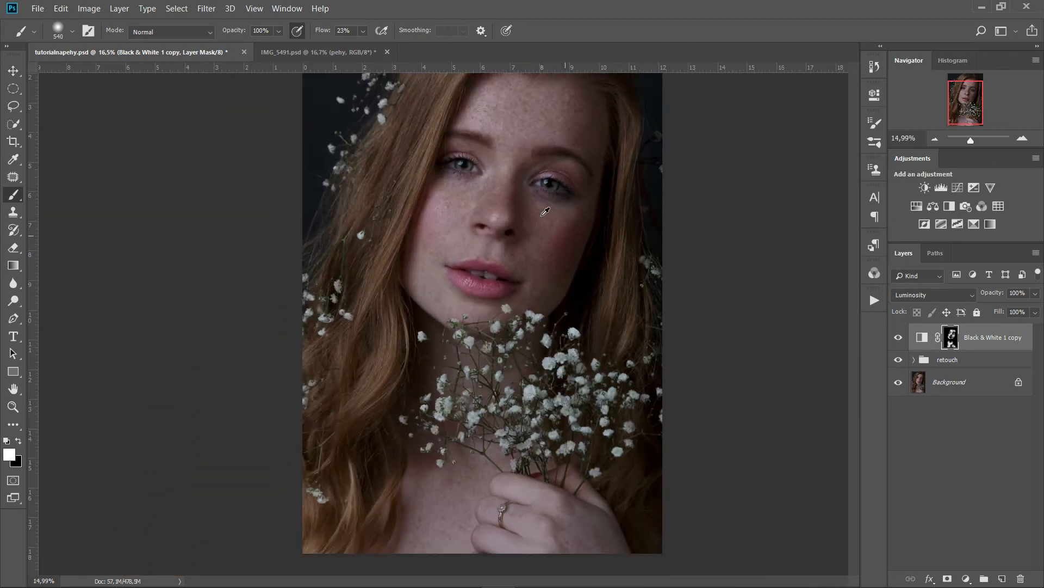
pyautogui.scroll(-1, 545, 211)
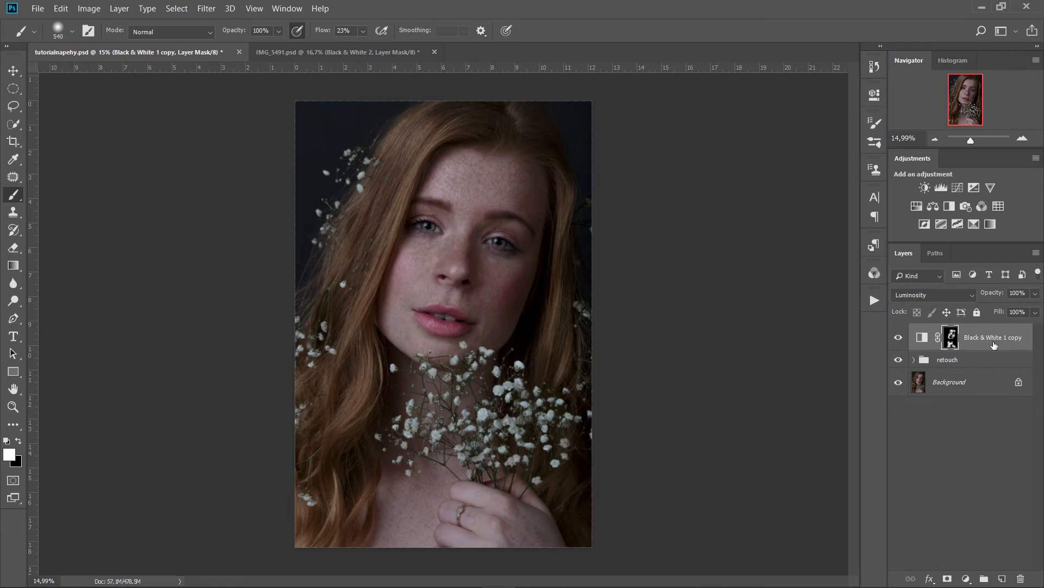
# - Duplicate the masked Black & White copy layer and reduce the duplicate's opacity, checking its effect on the freckles
pyautogui.moveTo(995, 344); pyautogui.dragTo(1002, 579)
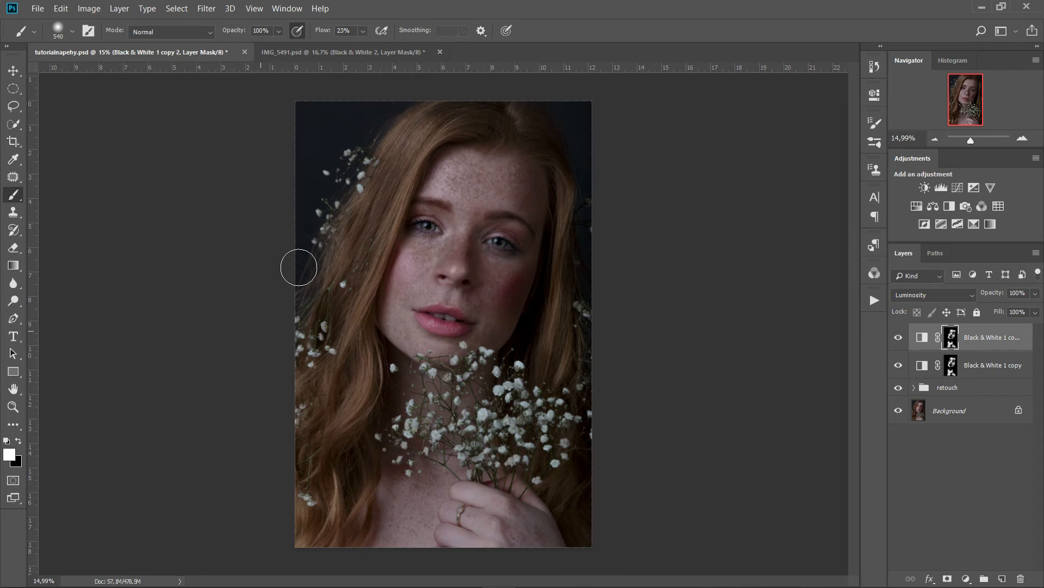
pyautogui.moveTo(997, 294); pyautogui.dragTo(993, 294)
pyautogui.click(898, 338)
pyautogui.click(898, 338)
pyautogui.click(898, 338)
pyautogui.click(898, 339)
pyautogui.click(1016, 293)
# - Compare the portrait with the two masked Black & White layers shown and hidden
pyautogui.click(898, 338)
pyautogui.click(898, 338)
pyautogui.click(899, 336)
pyautogui.click(899, 337)
pyautogui.click(899, 337)
pyautogui.click(898, 365)
pyautogui.click(899, 338)
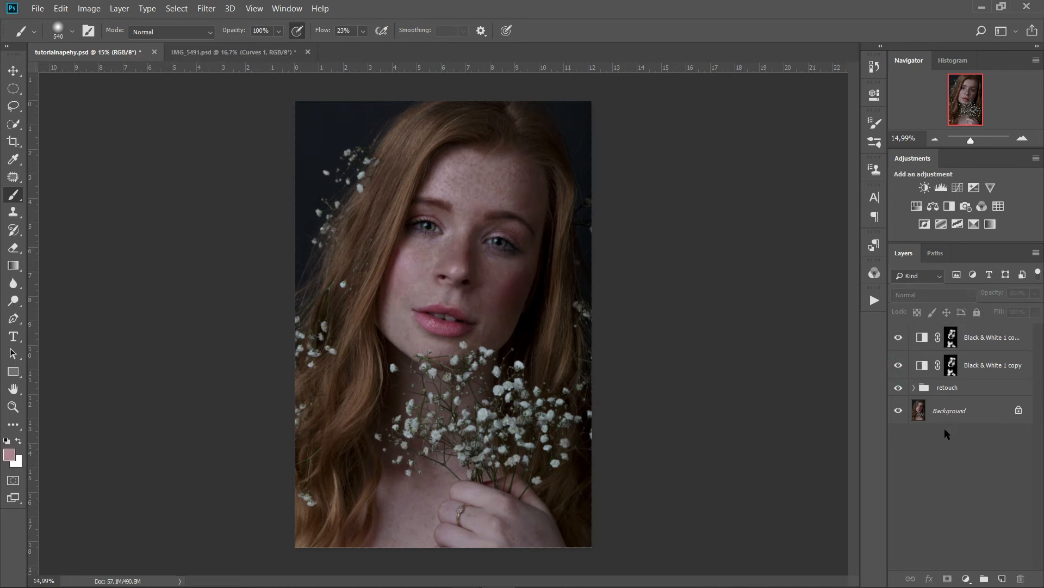
# - Add a Curves adjustment layer on top with the RGB midpoint pulled slightly down to darken, and select its mask
pyautogui.click(967, 579)
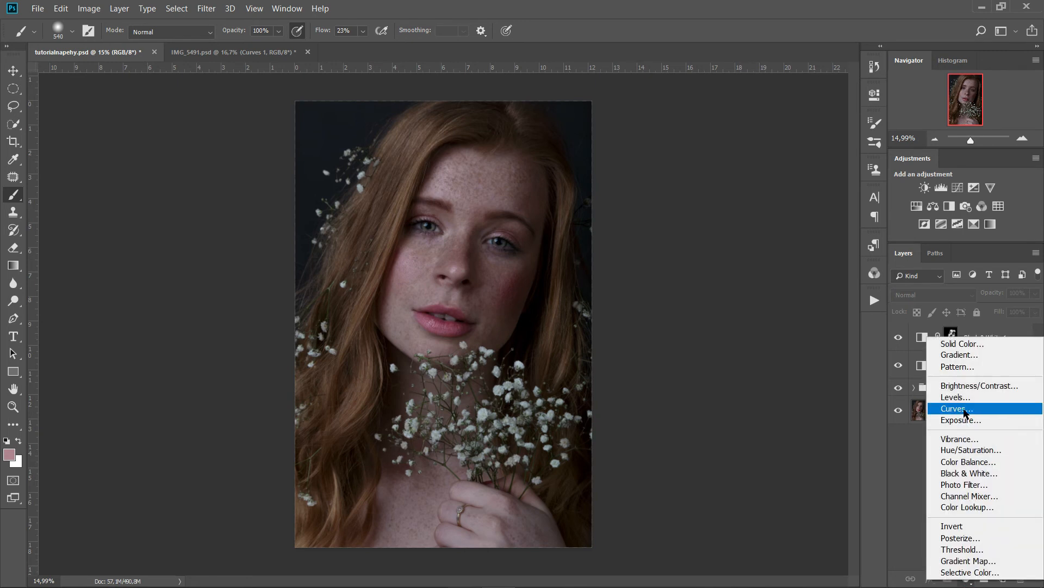
pyautogui.click(918, 405)
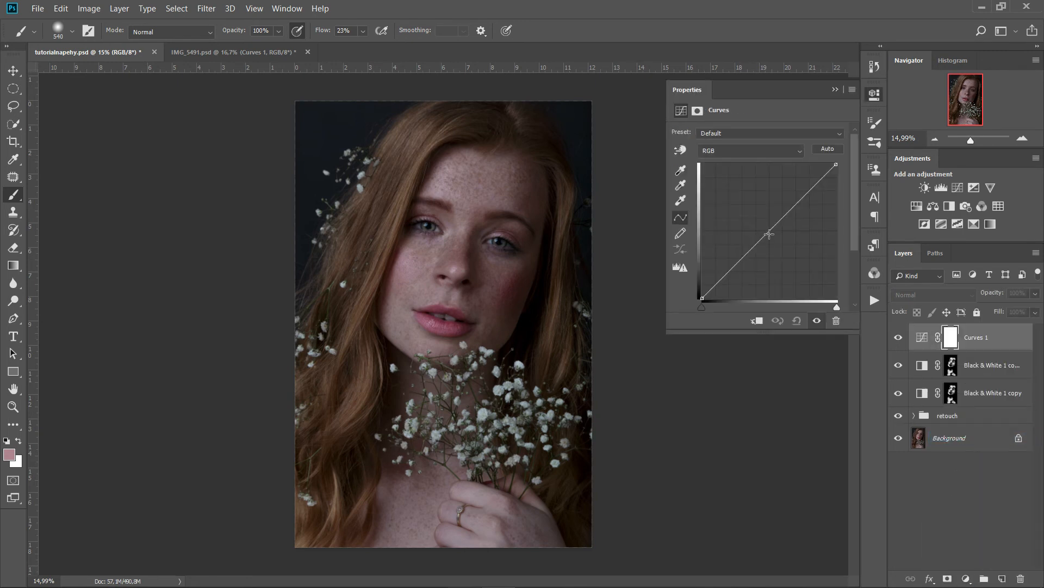
pyautogui.click(772, 231)
pyautogui.moveTo(772, 230); pyautogui.dragTo(774, 234)
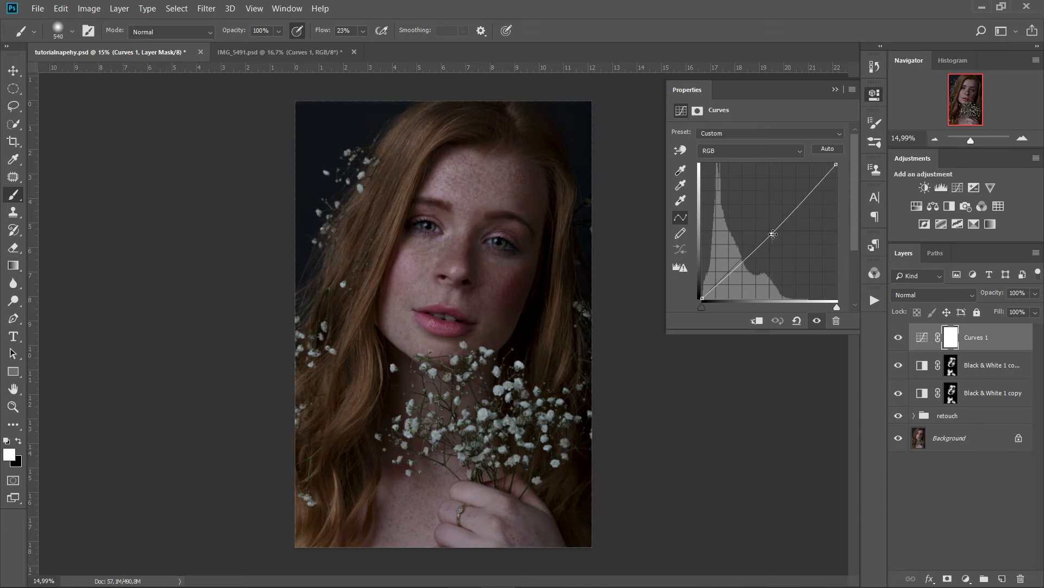
pyautogui.click(951, 337)
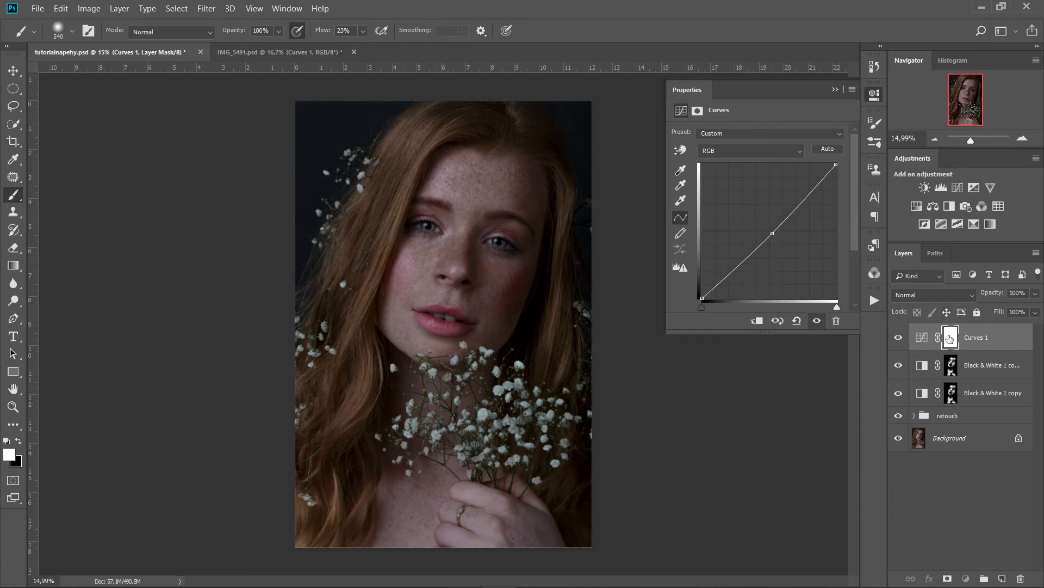
# - Invert the Curves 1 layer mask to solid black
pyautogui.hotkey('ctrl', 'i')
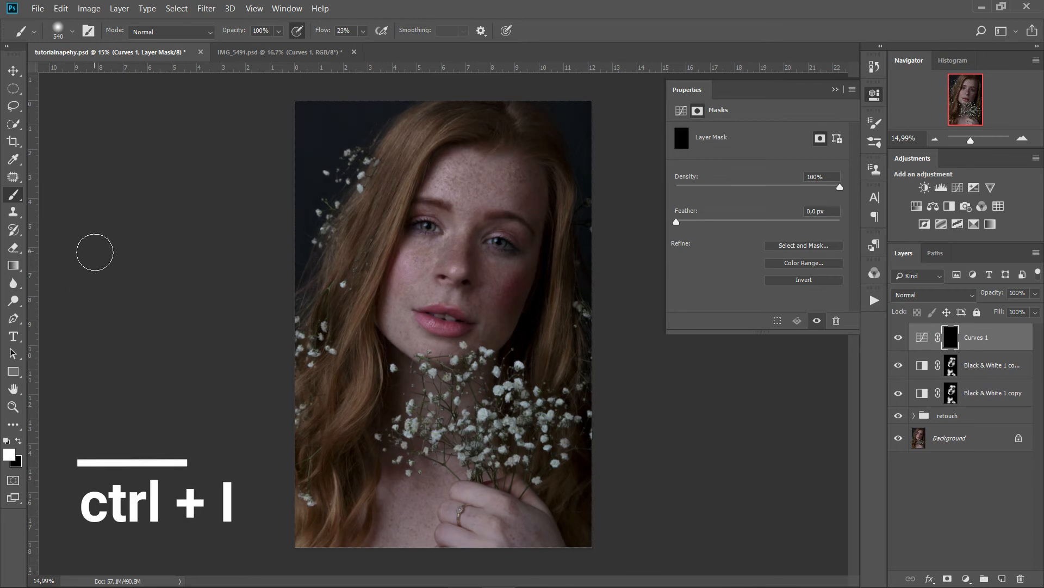
pyautogui.scroll(5, 507, 162)
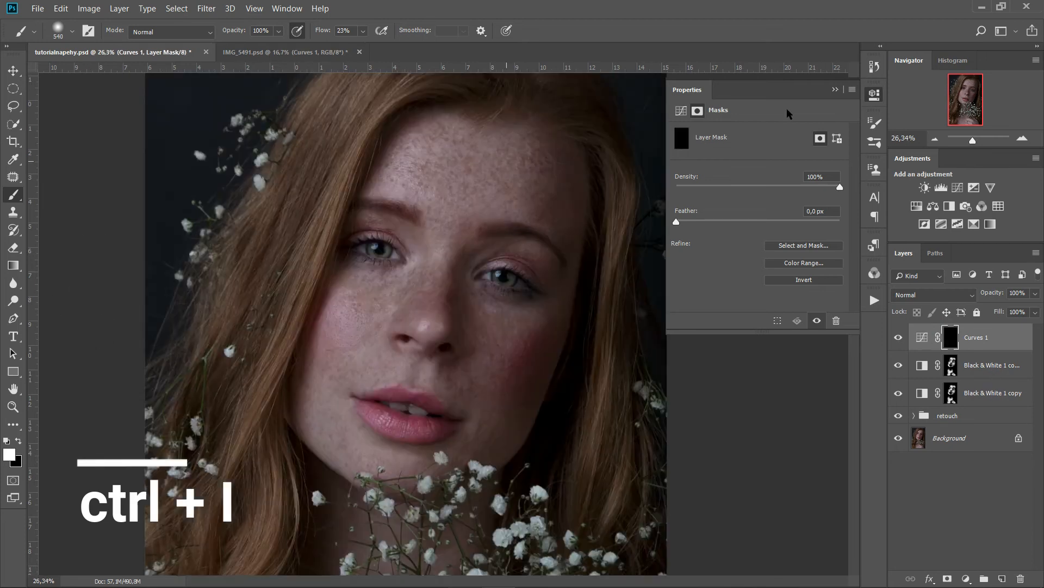
pyautogui.click(836, 90)
pyautogui.scroll(4, 490, 146)
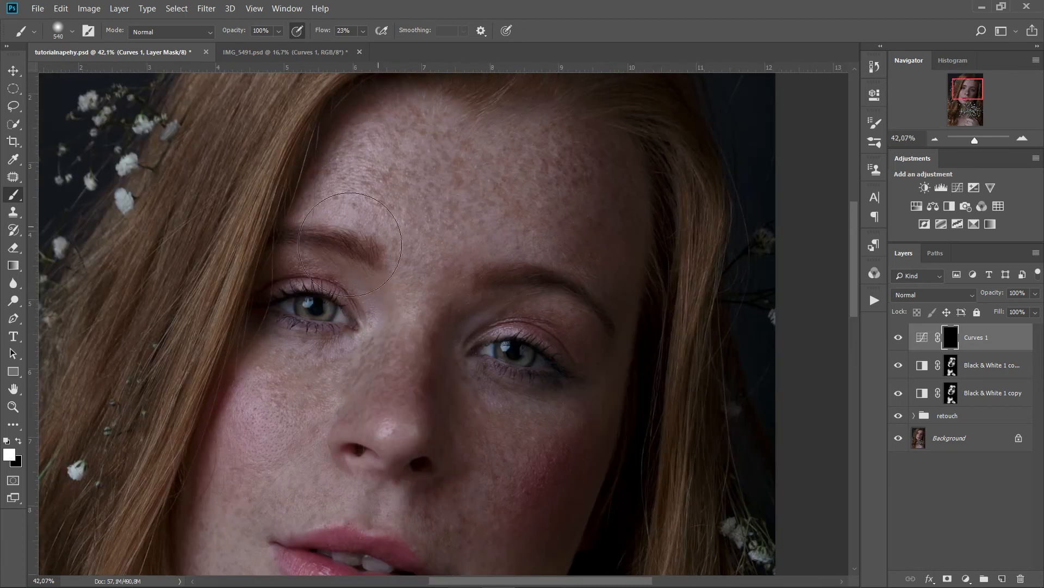
# - Darken individual freckles across the forehead by painting white on the Curves mask with a 48 px brush at 23% flow
pyautogui.scroll(2, 446, 202)
pyautogui.moveTo(432, 171)
pyautogui.mouseDown()
pyautogui.moveTo(337, 173)
pyautogui.moveTo(396, 168)
pyautogui.moveTo(378, 163)
pyautogui.mouseUp()
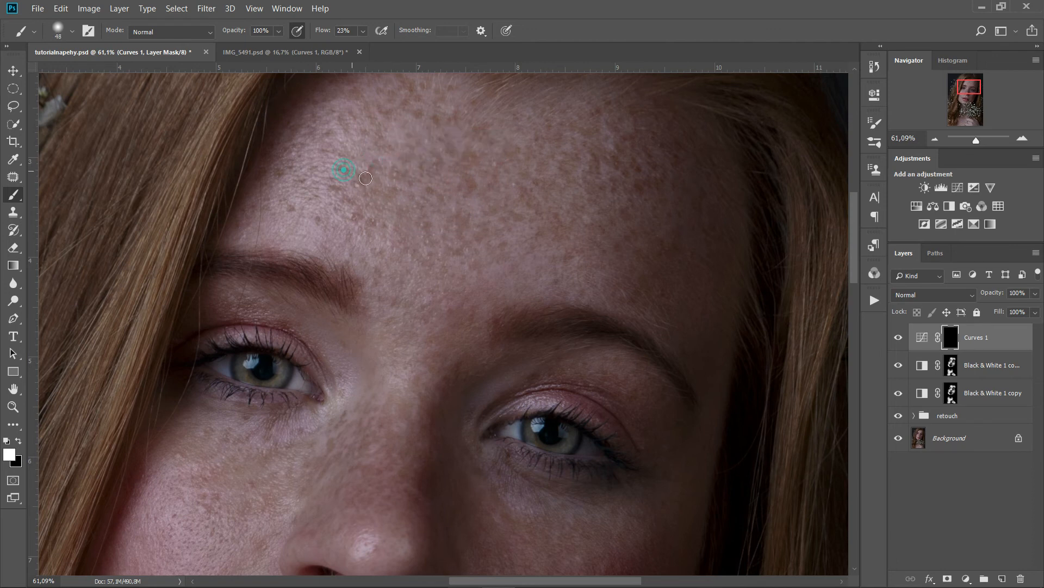
pyautogui.click(401, 174)
pyautogui.click(452, 249)
pyautogui.click(467, 215)
pyautogui.click(630, 215)
pyautogui.click(594, 174)
pyautogui.click(503, 165)
pyautogui.click(510, 140)
pyautogui.click(472, 125)
pyautogui.click(430, 116)
pyautogui.click(419, 111)
pyautogui.click(463, 250)
# - Paint white on the Curves mask over individual freckles on the lower cheek, jawline and chin
pyautogui.moveTo(390, 263); pyautogui.dragTo(353, 93)
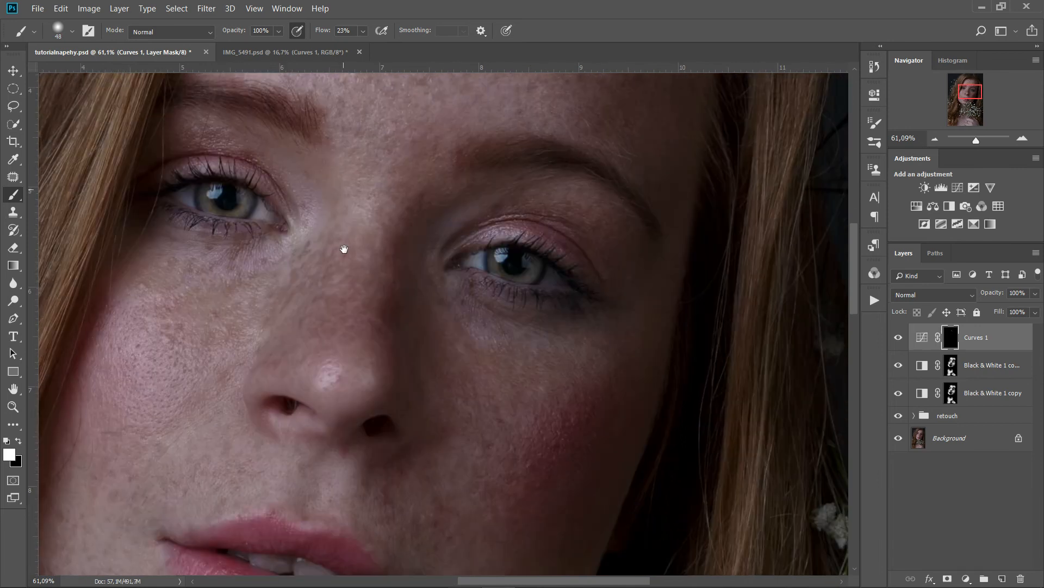
pyautogui.moveTo(344, 249); pyautogui.dragTo(422, 162)
pyautogui.click(193, 412)
pyautogui.moveTo(170, 440); pyautogui.dragTo(213, 320)
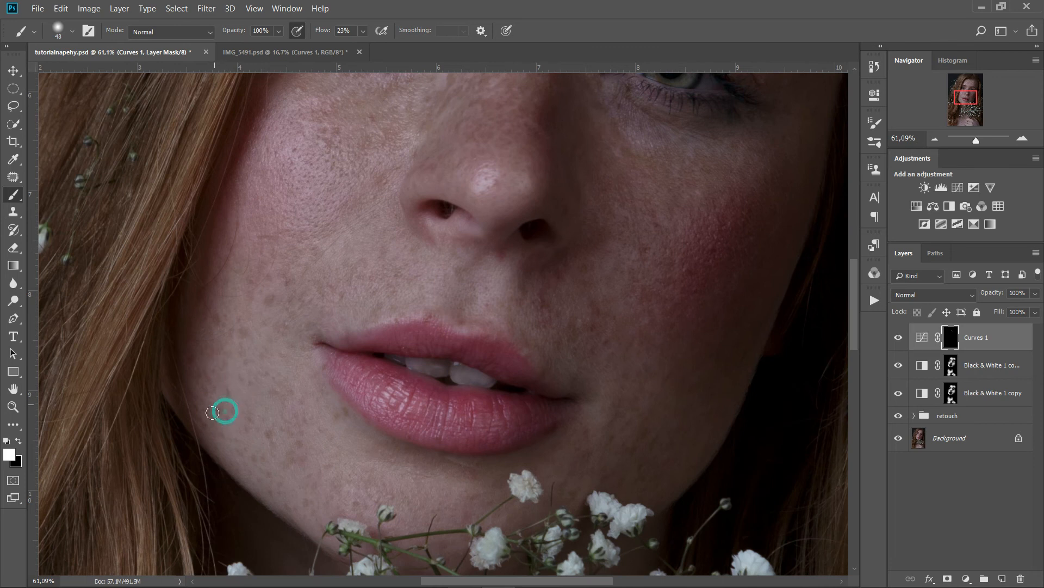
pyautogui.click(270, 435)
pyautogui.click(271, 476)
pyautogui.click(273, 493)
pyautogui.click(301, 508)
pyautogui.click(355, 498)
# - Paint white on the Curves mask over freckles on the nose bridge and the cheek beneath the eye
pyautogui.moveTo(669, 201); pyautogui.dragTo(617, 284)
pyautogui.scroll(-3, 648, 213)
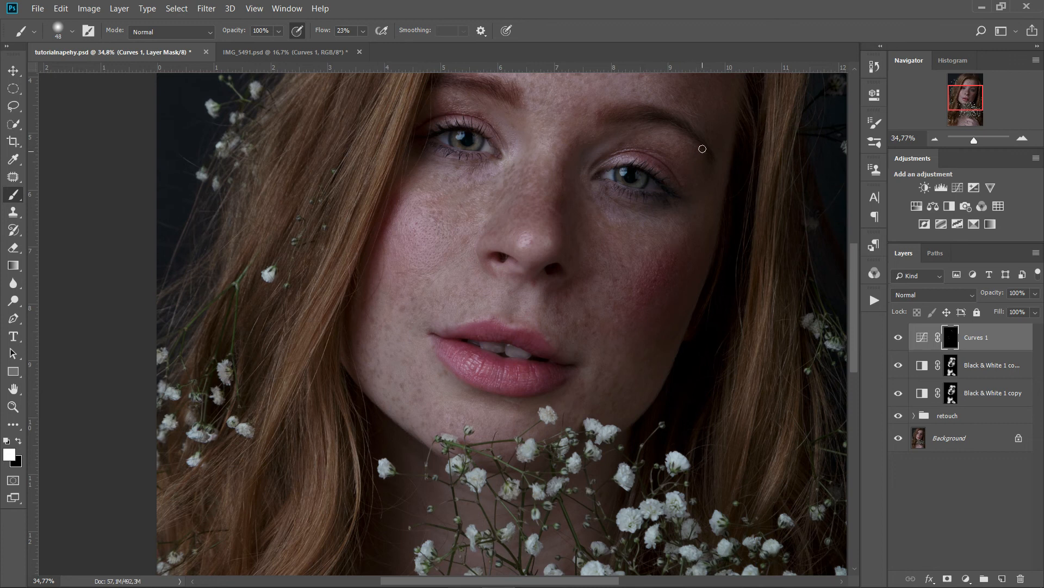
pyautogui.moveTo(655, 194); pyautogui.dragTo(578, 344)
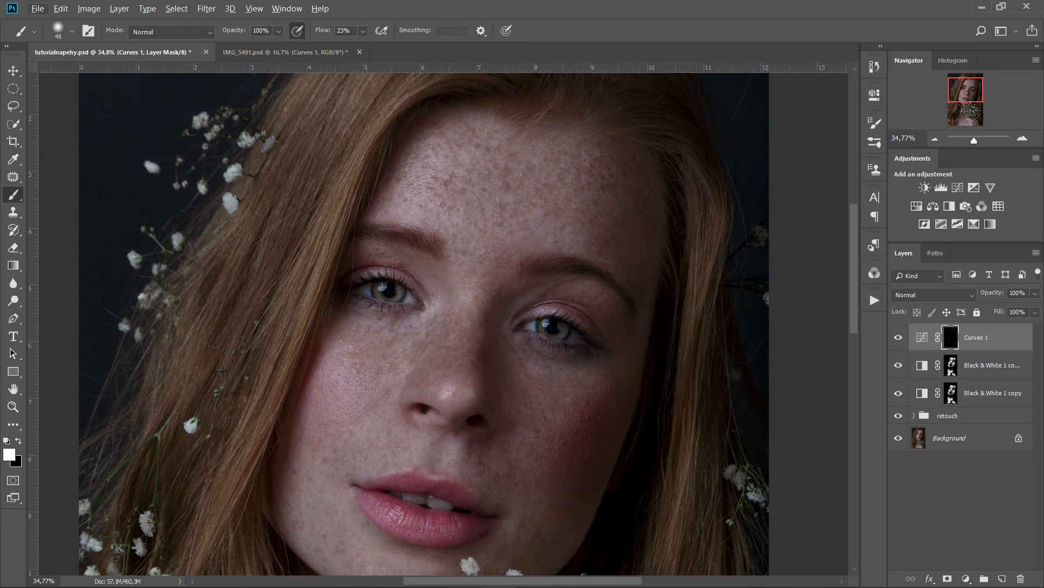
pyautogui.scroll(3, 394, 399)
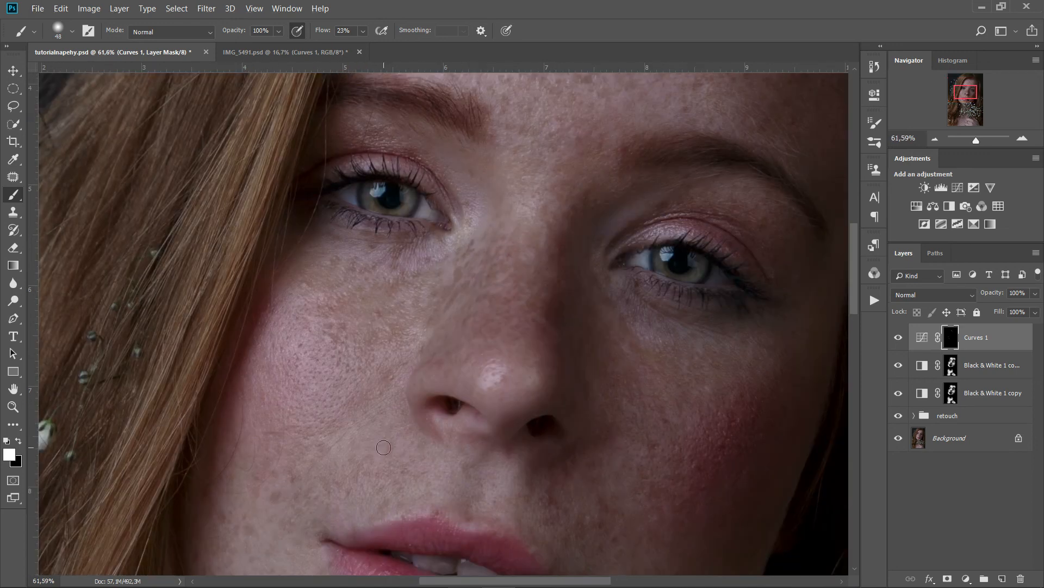
pyautogui.scroll(1, 418, 327)
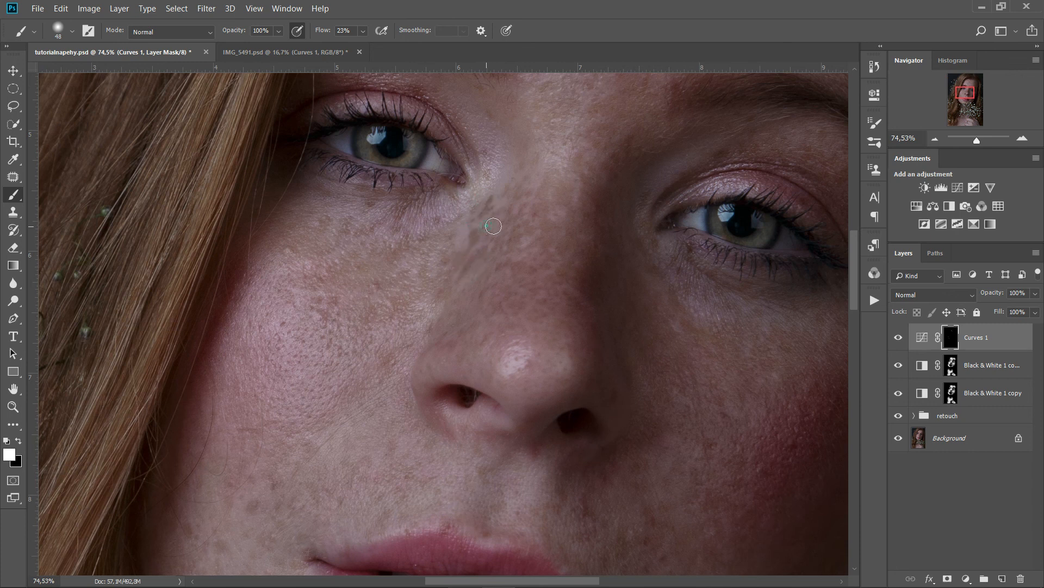
pyautogui.click(533, 230)
pyautogui.click(542, 205)
pyautogui.click(551, 234)
pyautogui.click(501, 307)
pyautogui.click(395, 308)
pyautogui.click(354, 199)
# - Paint white on the Curves mask over more freckles around the inner eye corner, above the eyebrows and on the forehead
pyautogui.scroll(4, 482, 252)
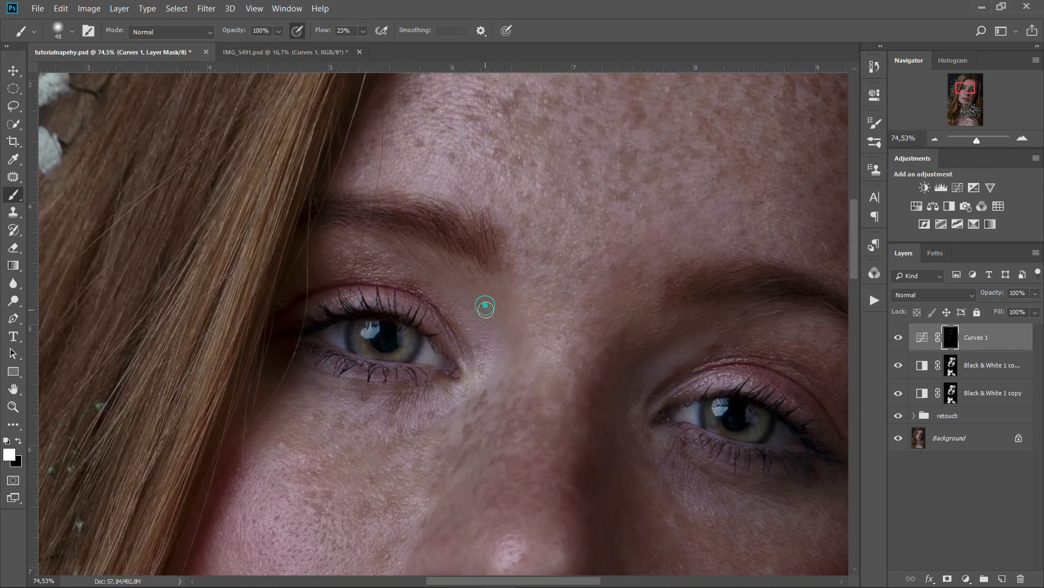
pyautogui.moveTo(369, 253); pyautogui.dragTo(357, 256)
pyautogui.click(356, 241)
pyautogui.moveTo(406, 281); pyautogui.dragTo(426, 292)
pyautogui.moveTo(601, 265); pyautogui.dragTo(373, 261)
pyautogui.click(551, 365)
pyautogui.moveTo(581, 336); pyautogui.dragTo(578, 349)
pyautogui.click(611, 366)
pyautogui.scroll(2, 481, 235)
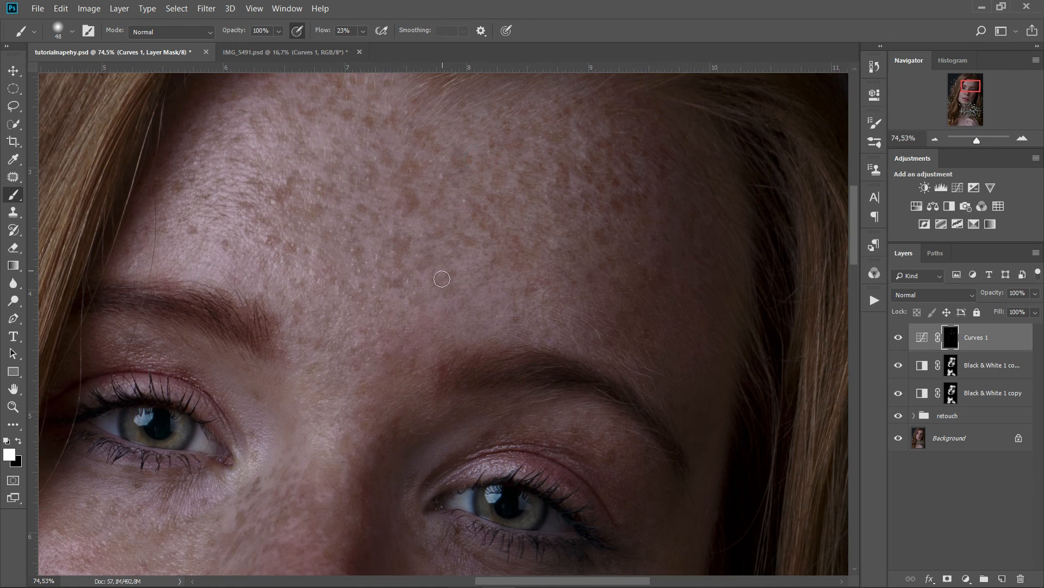
pyautogui.click(373, 263)
pyautogui.click(319, 226)
pyautogui.click(318, 186)
# - Paint white on the Curves mask over remaining freckles beside the mouth and on the chin
pyautogui.keyDown('alt'); pyautogui.scroll(-4, 474, 172); pyautogui.keyUp('alt')
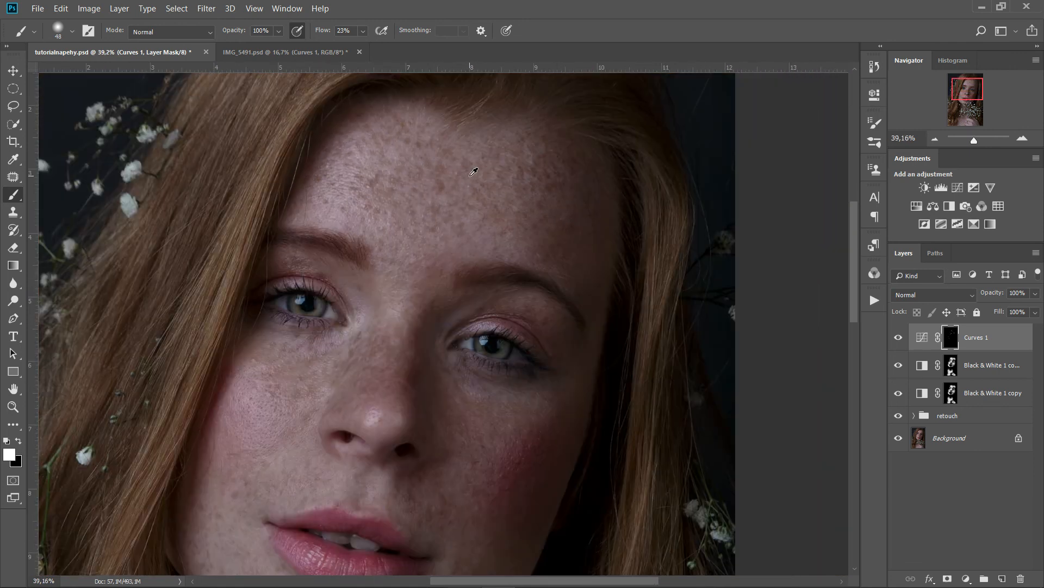
pyautogui.moveTo(444, 202); pyautogui.dragTo(469, 88)
pyautogui.keyDown('alt'); pyautogui.scroll(2, 283, 408); pyautogui.keyUp('alt')
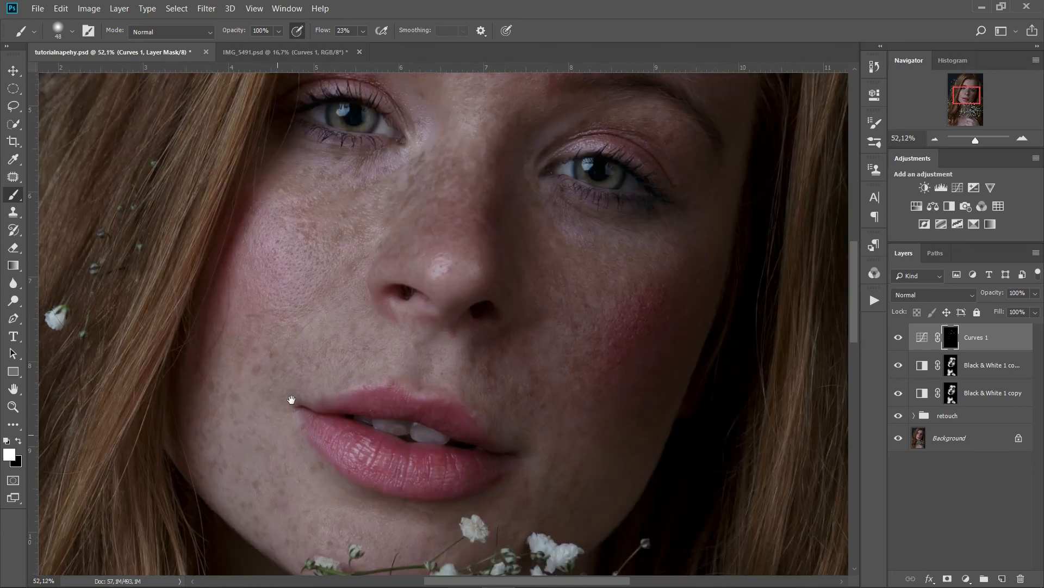
pyautogui.moveTo(291, 401); pyautogui.dragTo(366, 252)
pyautogui.keyDown('alt'); pyautogui.scroll(3, 378, 210); pyautogui.keyUp('alt')
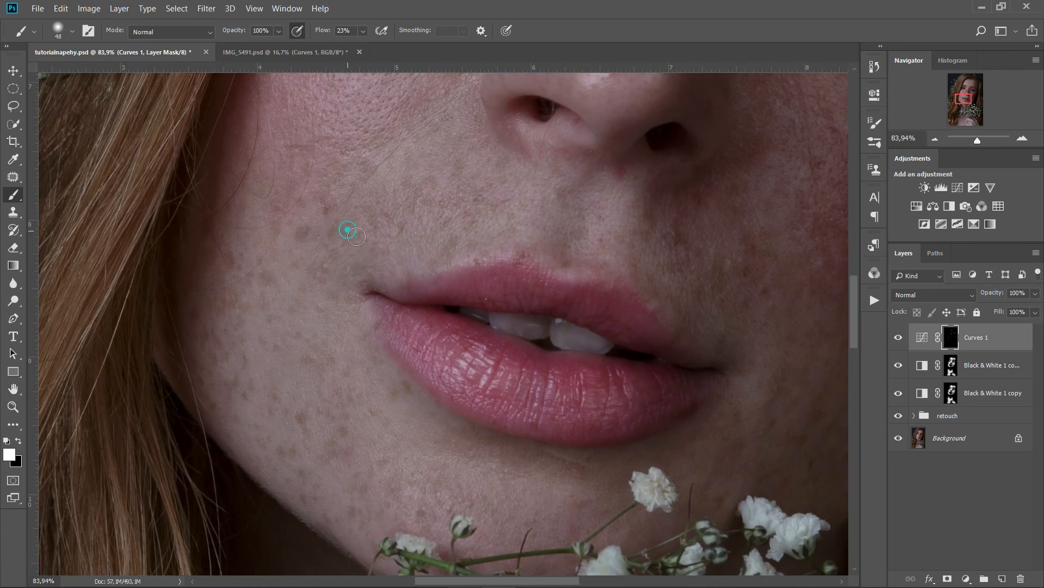
pyautogui.moveTo(455, 405); pyautogui.dragTo(451, 280)
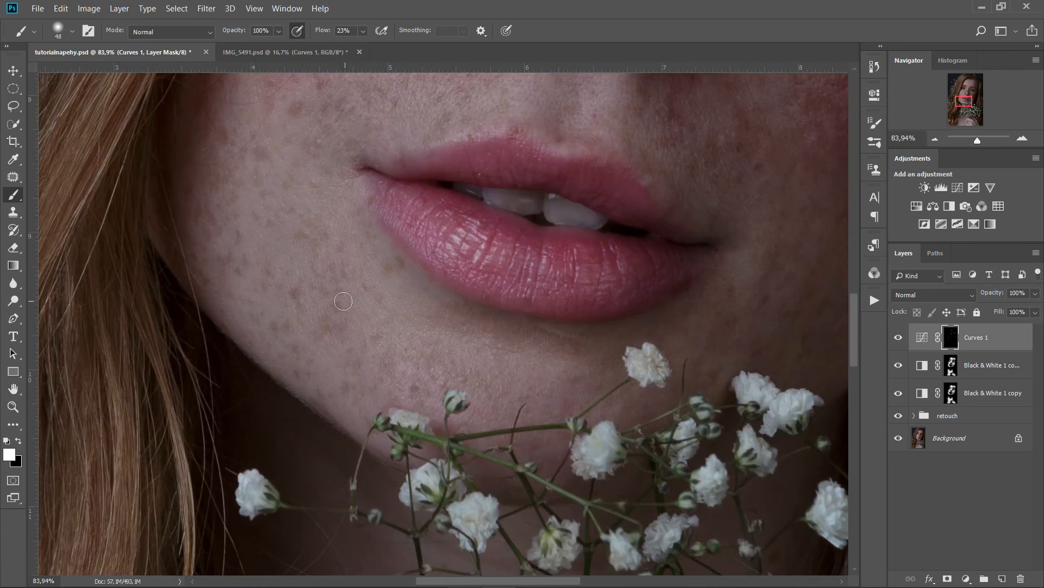
# - Compare the whole portrait with the Curves 1 layer shown and hidden
pyautogui.keyDown('alt'); pyautogui.scroll(-3, 478, 207); pyautogui.keyUp('alt')
pyautogui.keyDown('alt'); pyautogui.scroll(-3, 531, 204); pyautogui.keyUp('alt')
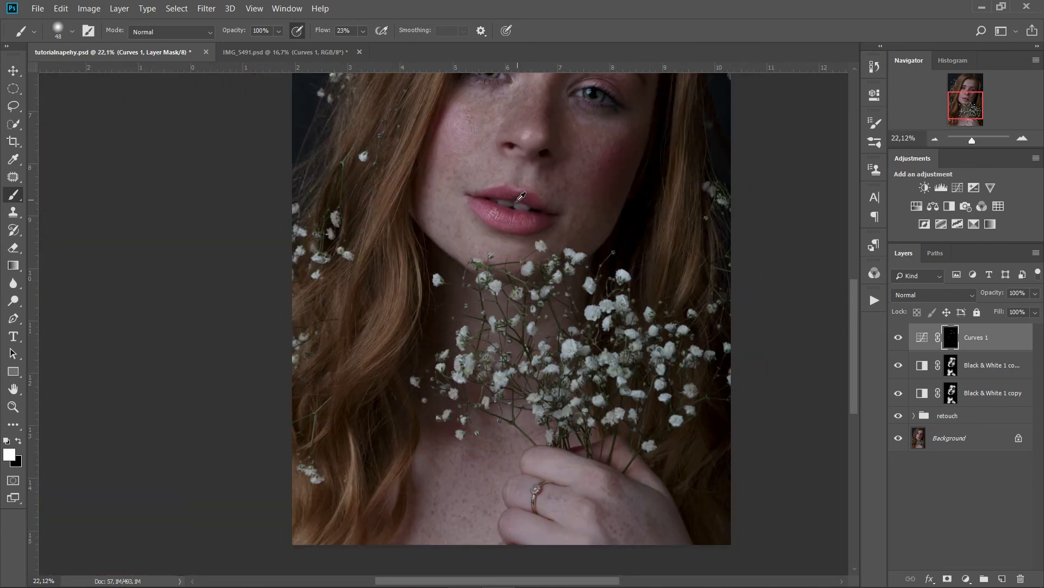
pyautogui.keyDown('alt'); pyautogui.scroll(-1, 550, 216); pyautogui.keyUp('alt')
pyautogui.click(899, 336)
pyautogui.click(900, 336)
pyautogui.click(901, 337)
pyautogui.click(900, 337)
pyautogui.click(901, 337)
pyautogui.click(901, 337)
pyautogui.click(901, 337)
pyautogui.click(901, 336)
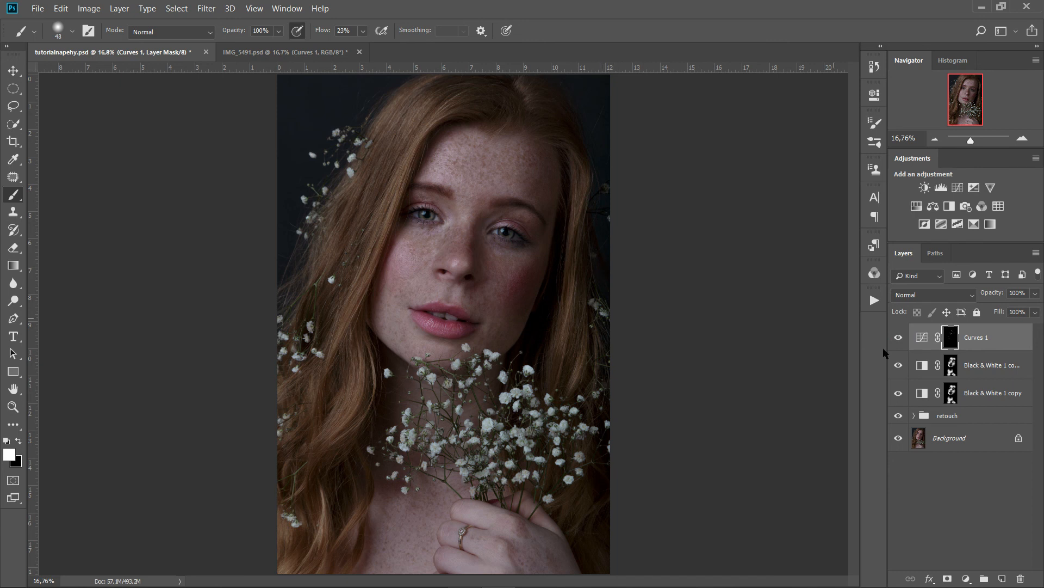
# - Group the Curves layer with both Black & White layers and compare the portrait with the group shown and hidden
pyautogui.keyDown('shift'); pyautogui.click(1004, 395); pyautogui.keyUp('shift')
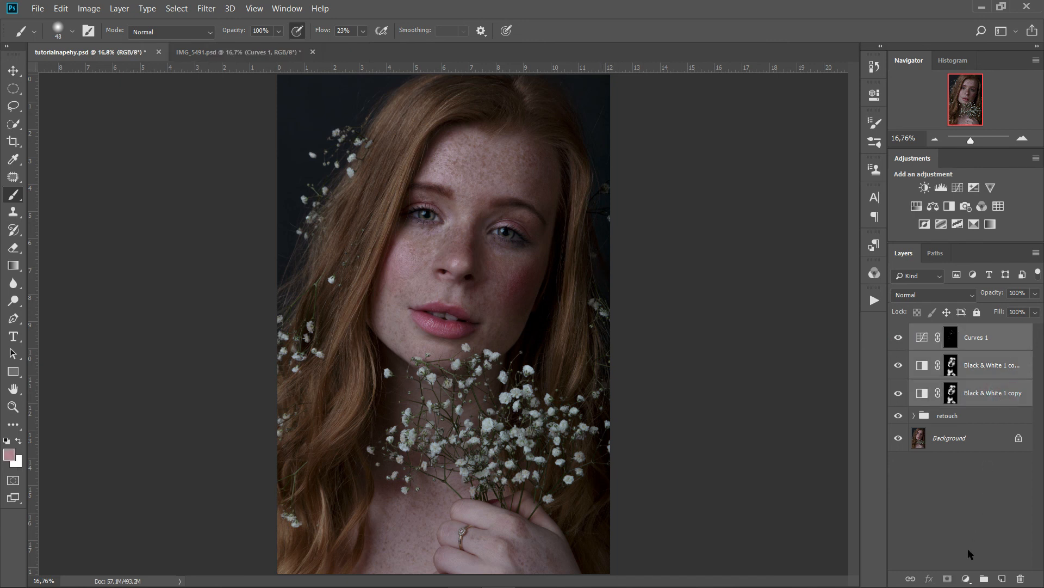
pyautogui.click(985, 579)
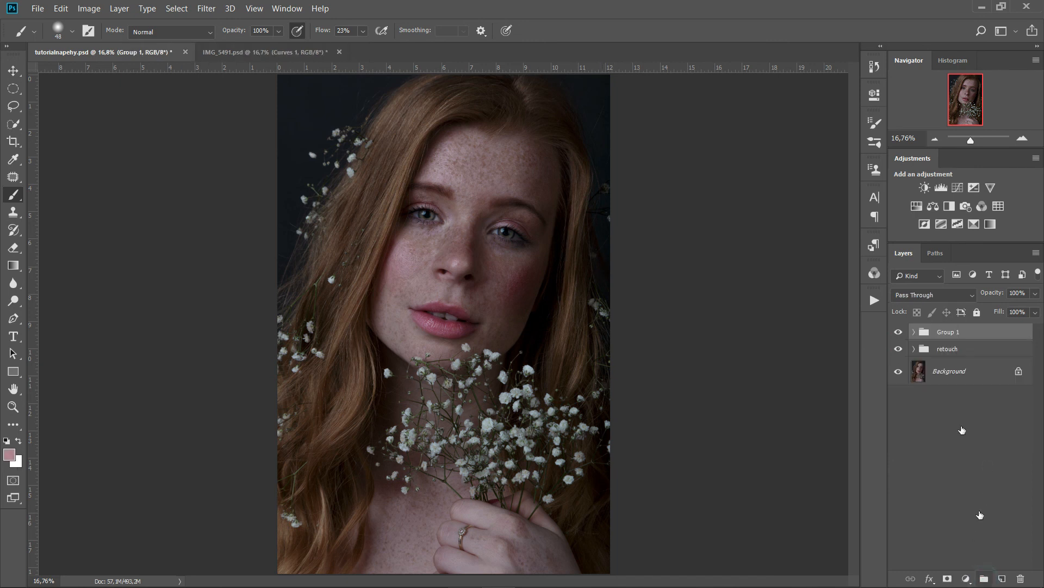
pyautogui.click(899, 332)
pyautogui.click(898, 332)
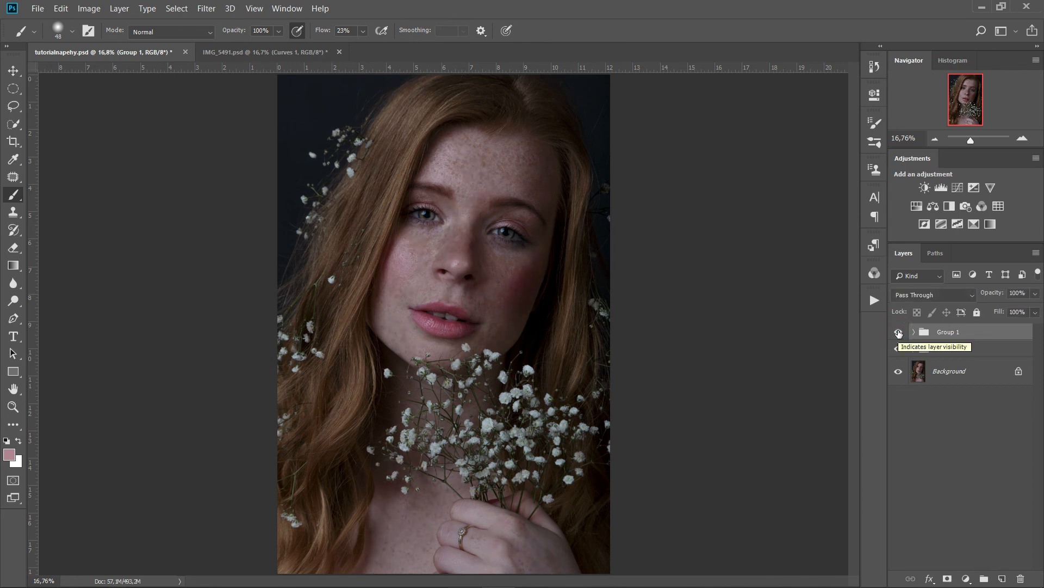
pyautogui.click(898, 333)
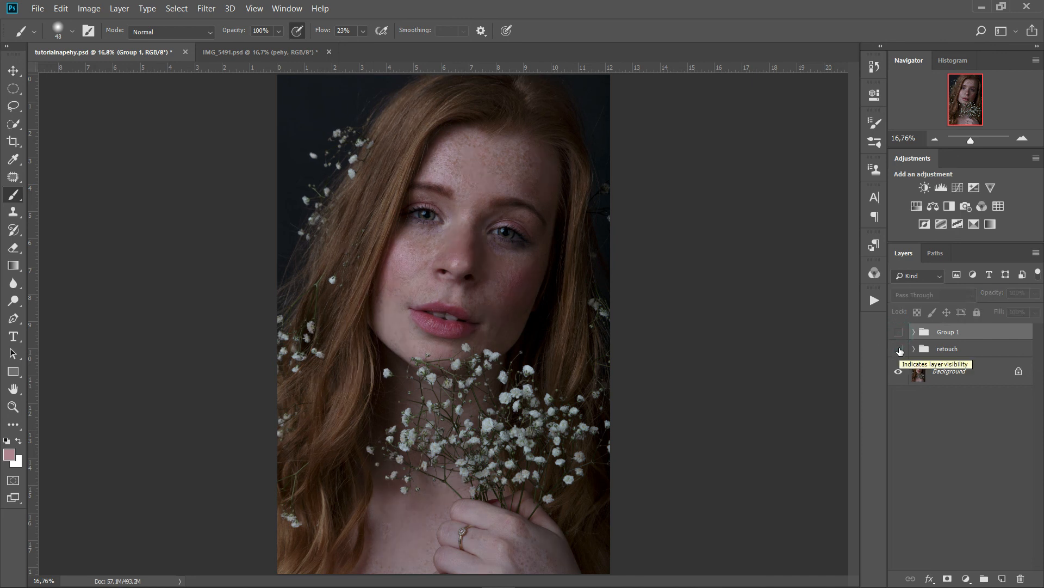
pyautogui.click(898, 332)
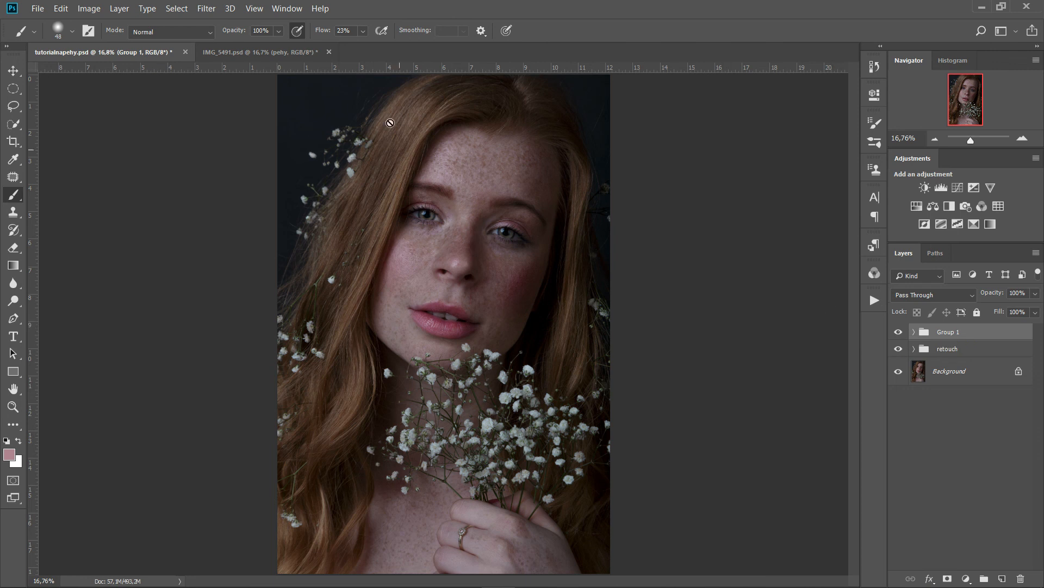
# - View the color-graded version in the IMG_5491.psd document and return to tutorialnapehy.psd
pyautogui.click(290, 53)
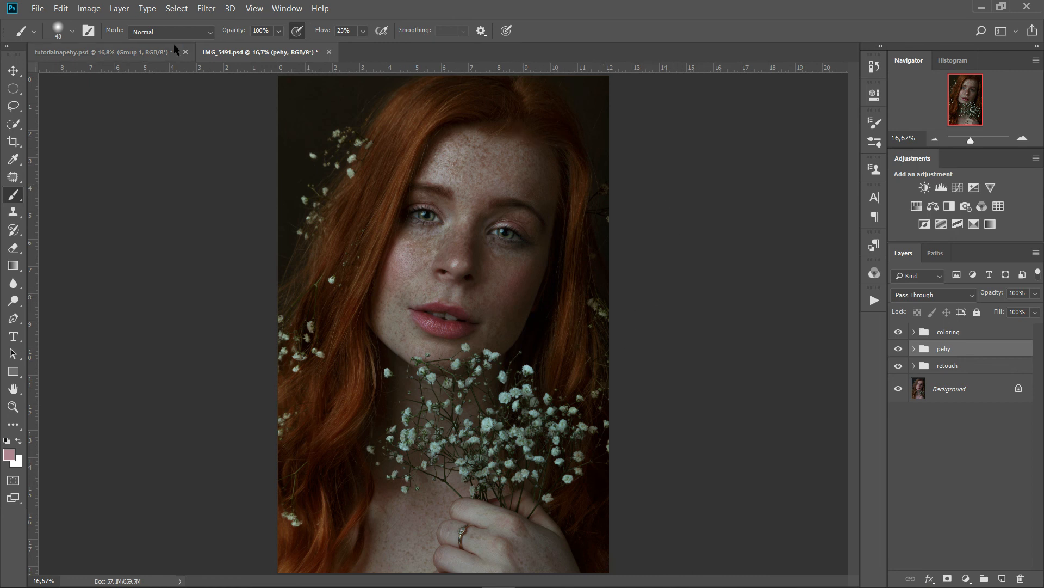
pyautogui.click(148, 53)
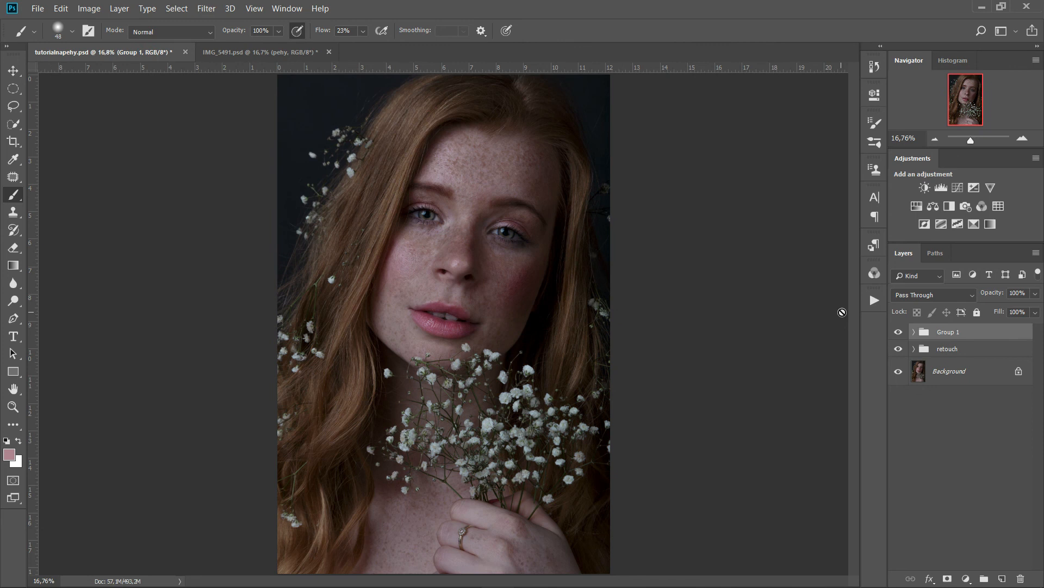